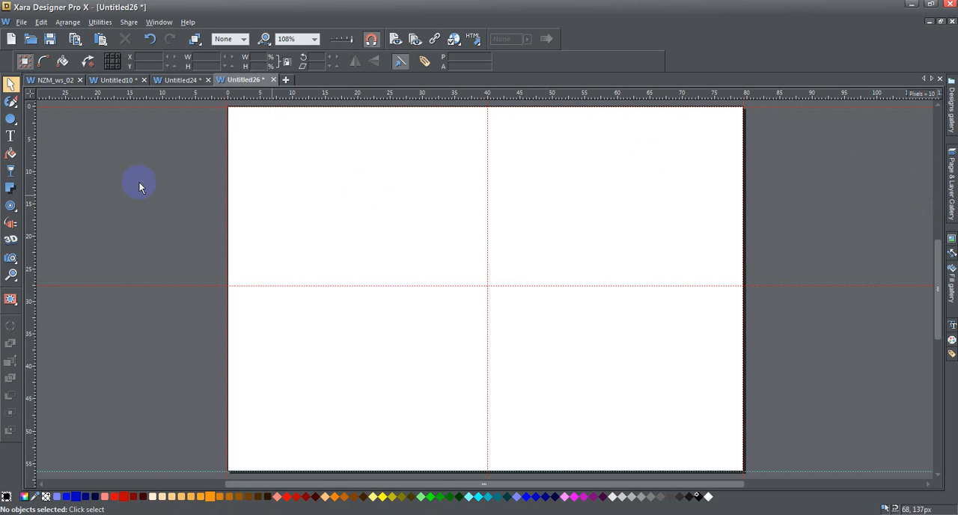
# Activate the Shape Builder tool
pyautogui.moveTo(16, 103)
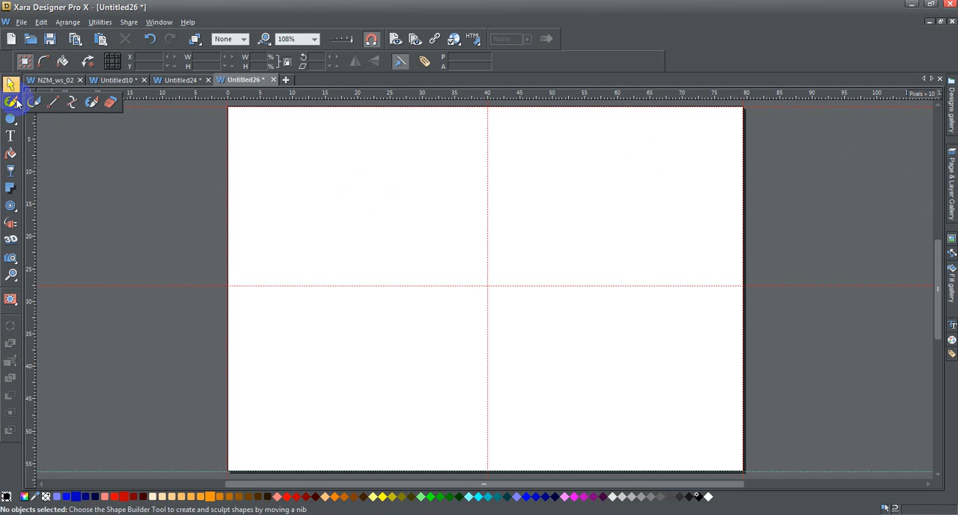
pyautogui.click(95, 106)
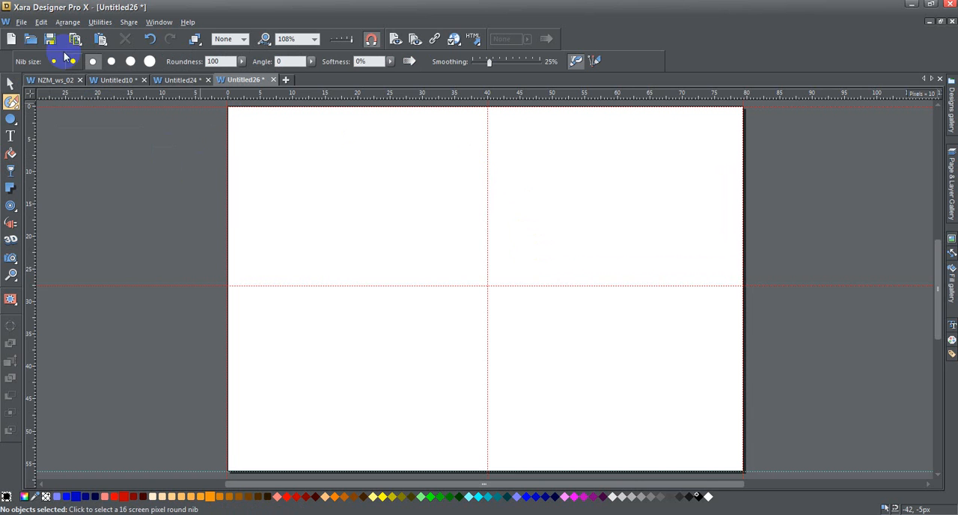
# Check the document's paper size and orientation in the page options
pyautogui.click(21, 23)
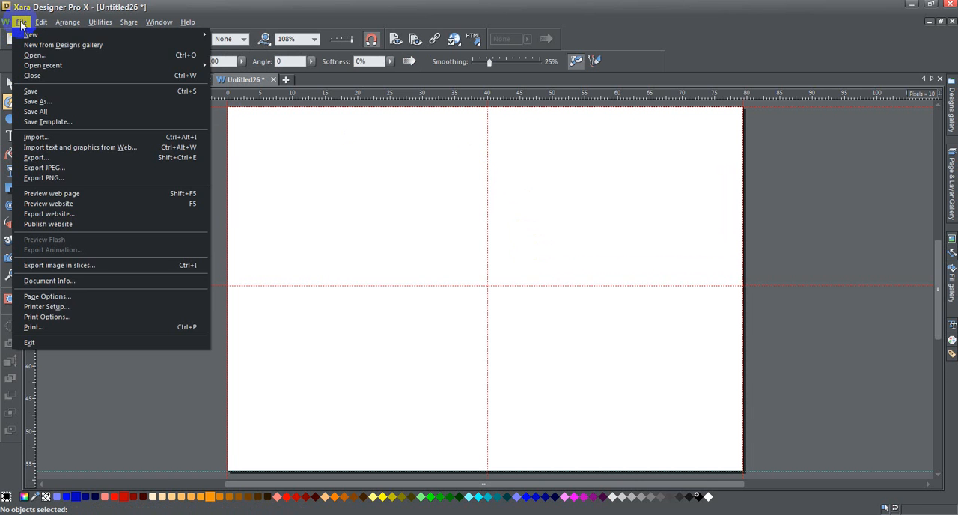
pyautogui.click(89, 296)
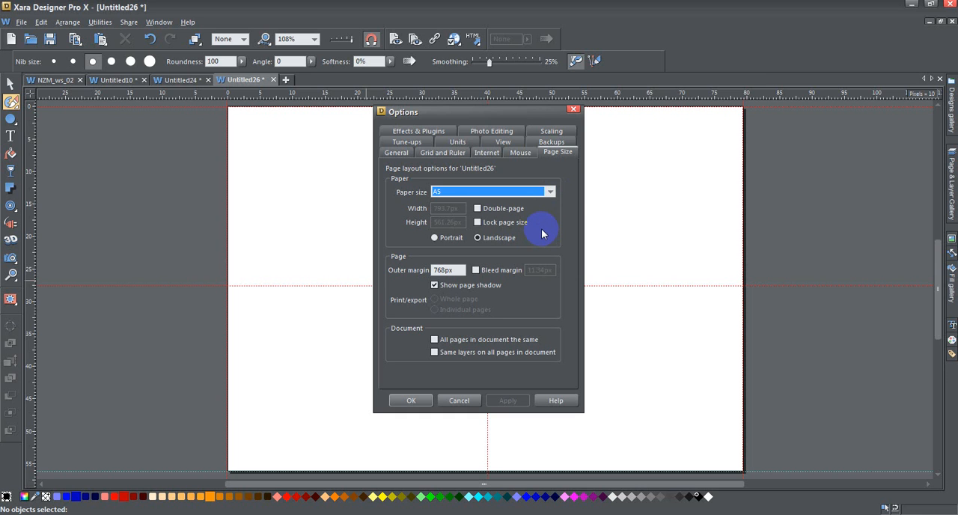
pyautogui.click(413, 402)
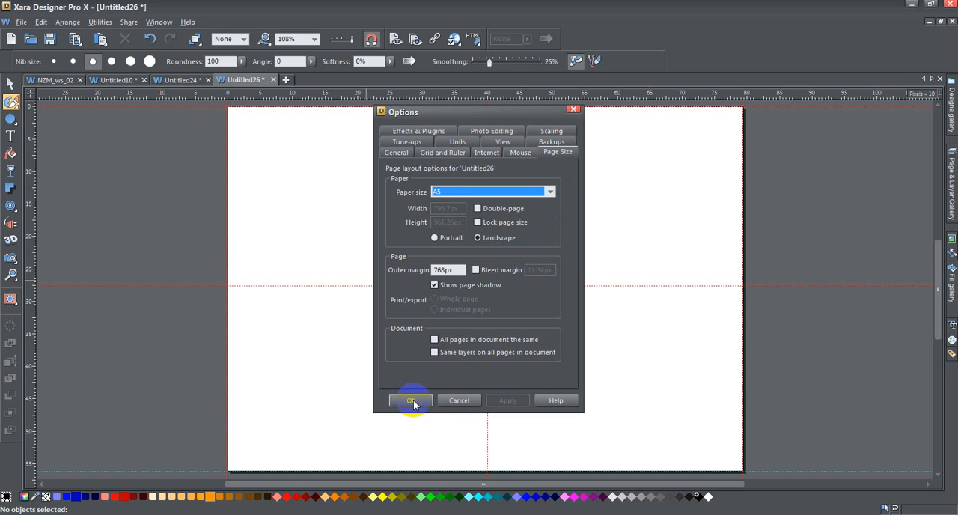
pyautogui.click(411, 400)
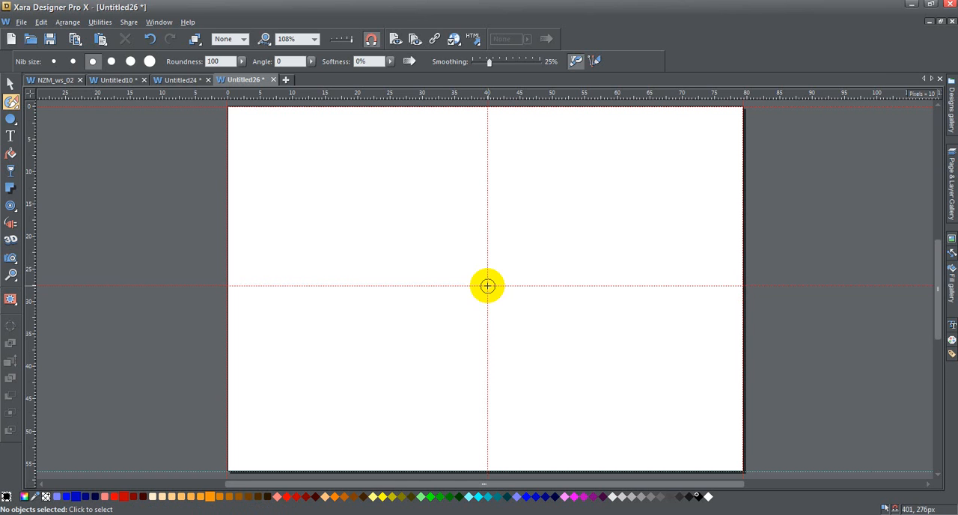
# Paint a vertical stem upward from the page centre and two diagonal upper branches starting from a new horizontal guideline at about 123 px
pyautogui.moveTo(488, 285)
pyautogui.mouseDown()
pyautogui.moveTo(492, 180)
pyautogui.moveTo(588, 214)
pyautogui.moveTo(485, 185)
pyautogui.moveTo(334, 217)
pyautogui.moveTo(555, 239)
pyautogui.moveTo(575, 266)
pyautogui.moveTo(439, 338)
pyautogui.moveTo(414, 236)
pyautogui.moveTo(616, 222)
pyautogui.moveTo(624, 262)
pyautogui.moveTo(500, 326)
pyautogui.moveTo(431, 268)
pyautogui.moveTo(461, 206)
pyautogui.moveTo(491, 201)
pyautogui.moveTo(485, 265)
pyautogui.moveTo(484, 203)
pyautogui.moveTo(490, 149)
pyautogui.mouseUp()
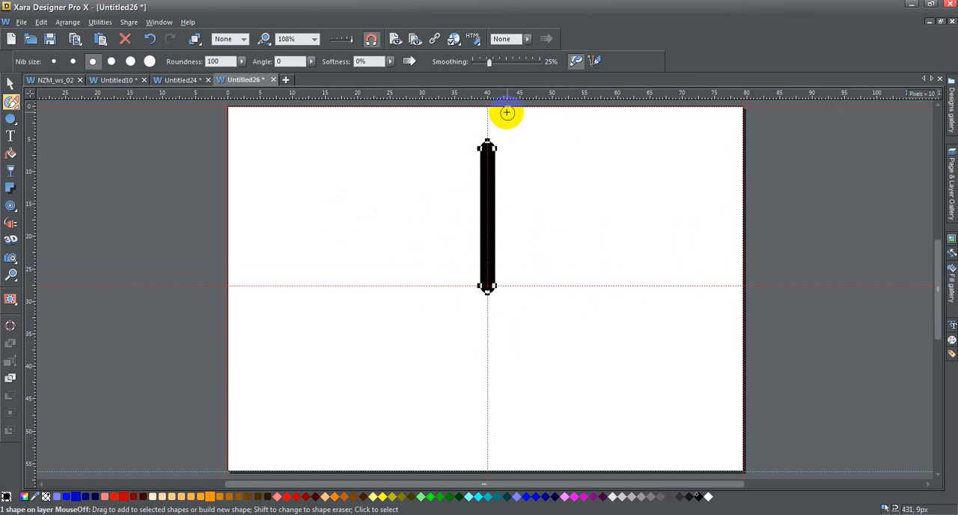
pyautogui.moveTo(489, 96)
pyautogui.mouseDown()
pyautogui.moveTo(498, 186)
pyautogui.moveTo(488, 187)
pyautogui.mouseUp()
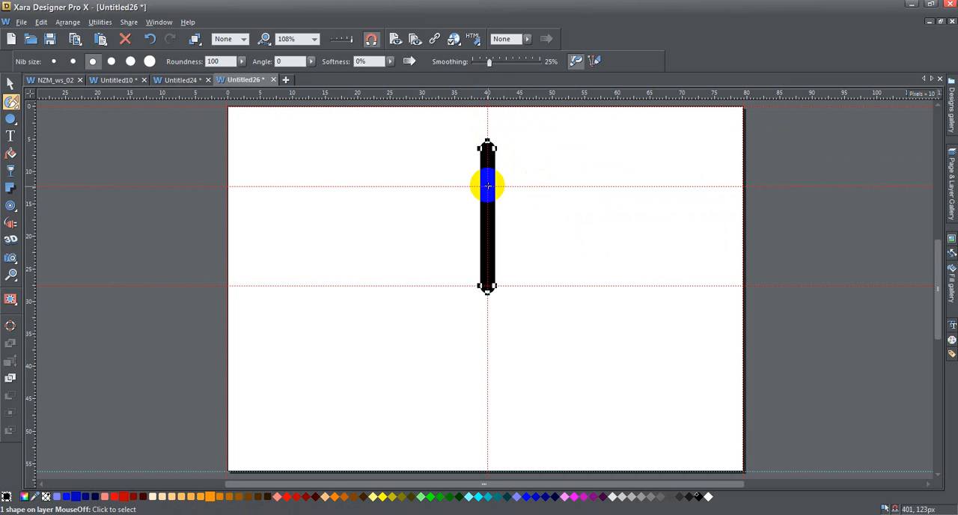
pyautogui.moveTo(486, 187); pyautogui.dragTo(530, 150)
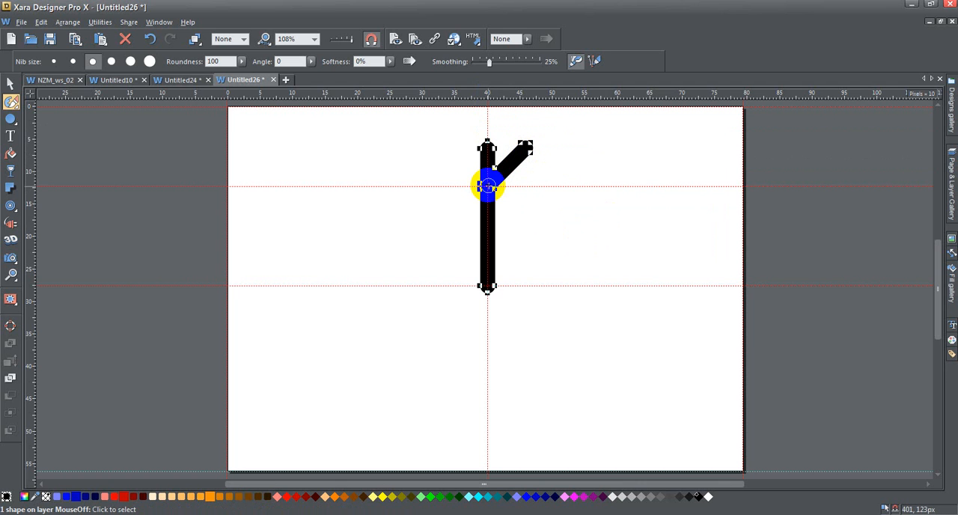
pyautogui.moveTo(487, 187); pyautogui.dragTo(446, 146)
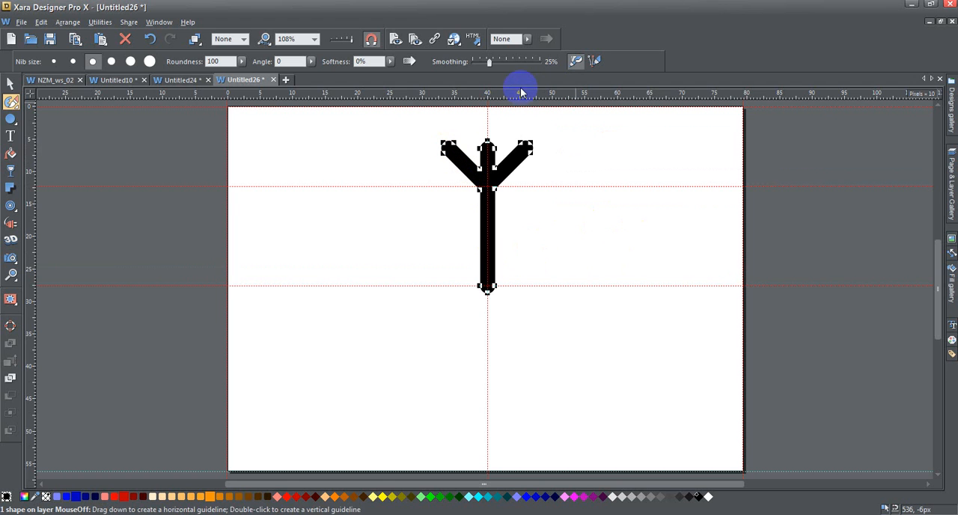
# Add a horizontal guideline at about 221 px and paint two diagonal lower branches from the stem, redoing the left one more evenly
pyautogui.moveTo(522, 96)
pyautogui.mouseDown()
pyautogui.moveTo(548, 263)
pyautogui.moveTo(550, 254)
pyautogui.moveTo(488, 250)
pyautogui.moveTo(524, 286)
pyautogui.mouseUp()
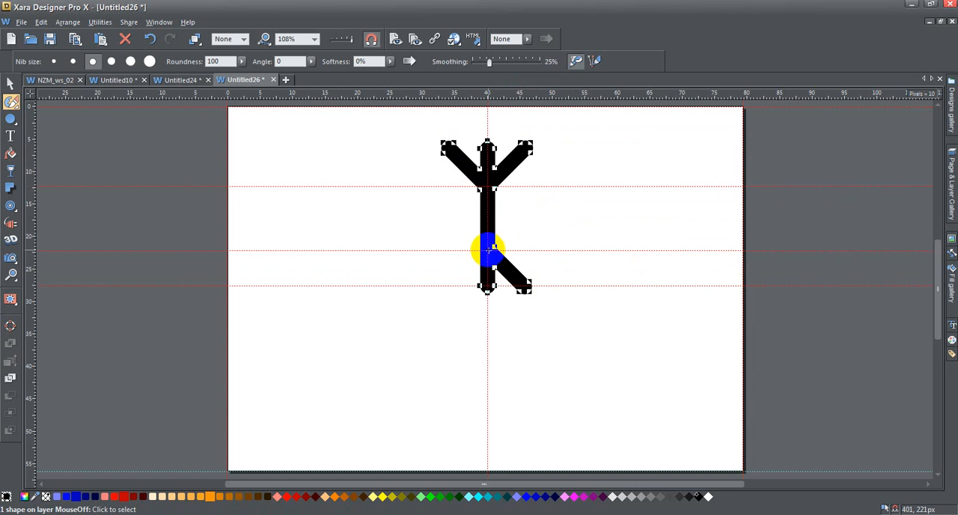
pyautogui.moveTo(488, 250); pyautogui.dragTo(444, 284)
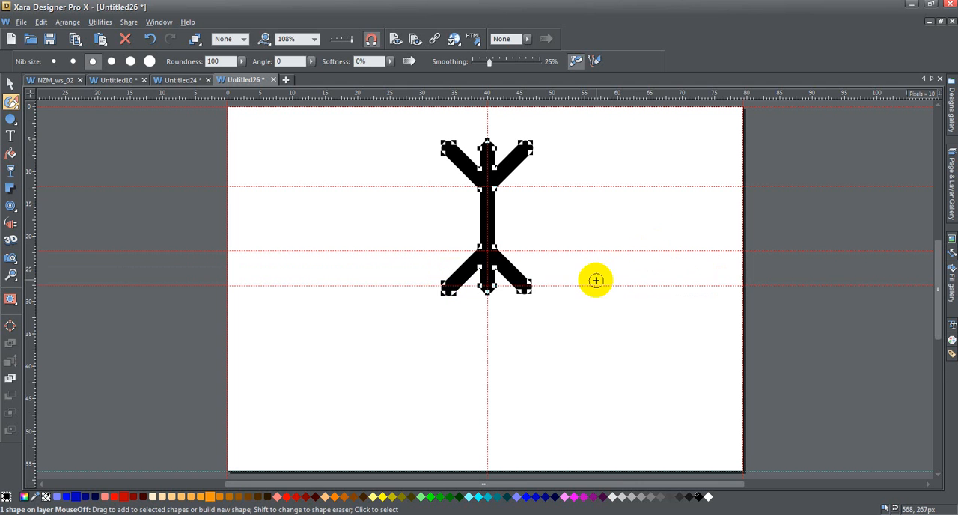
pyautogui.click(149, 39)
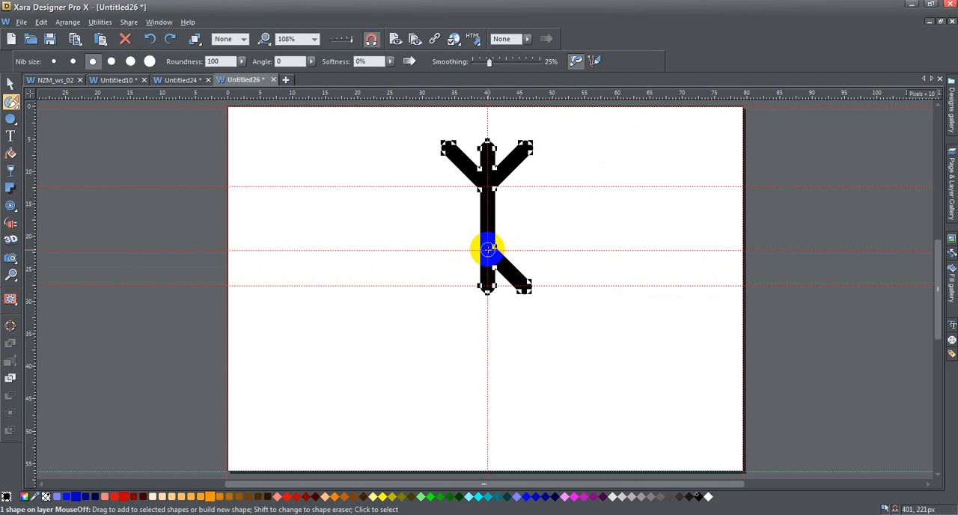
pyautogui.moveTo(487, 248); pyautogui.dragTo(450, 284)
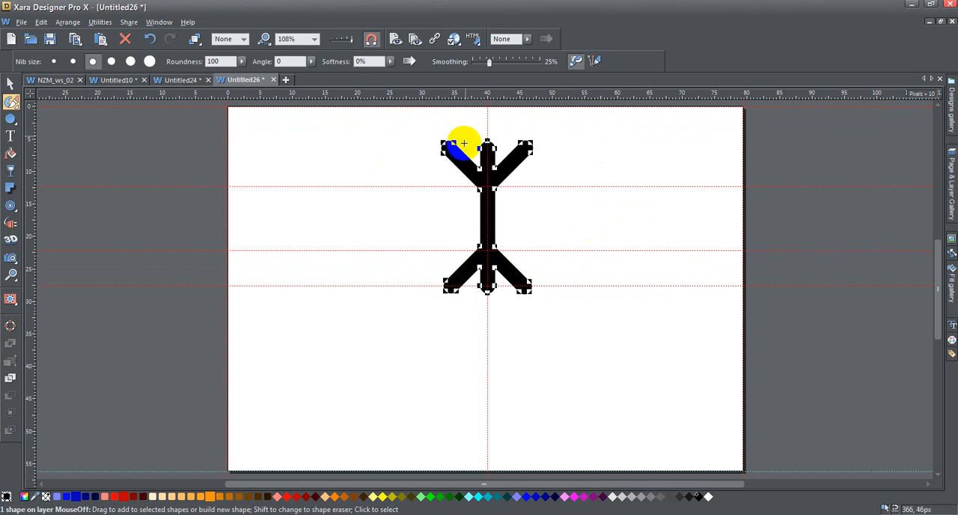
# Move the rotation centre of the branched shape to the guideline intersection at the stem's base
pyautogui.click(10, 83)
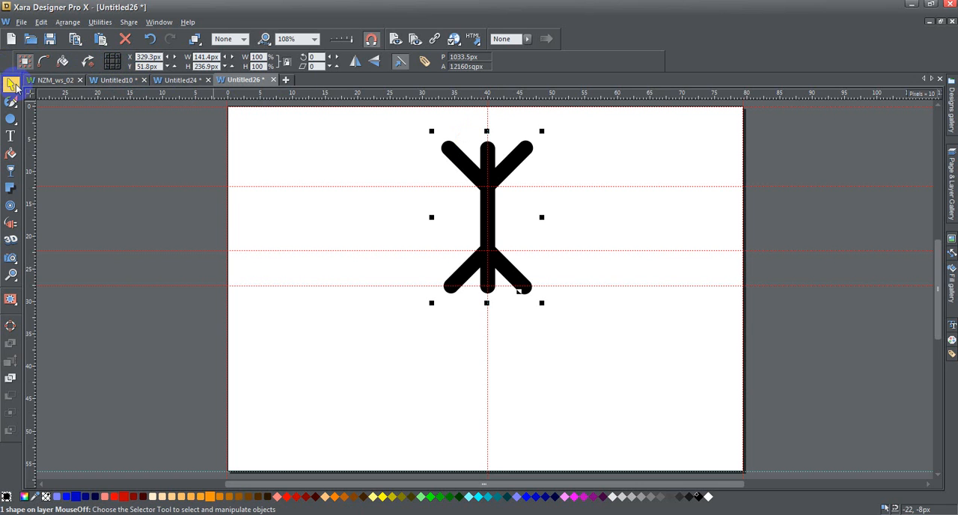
pyautogui.click(88, 63)
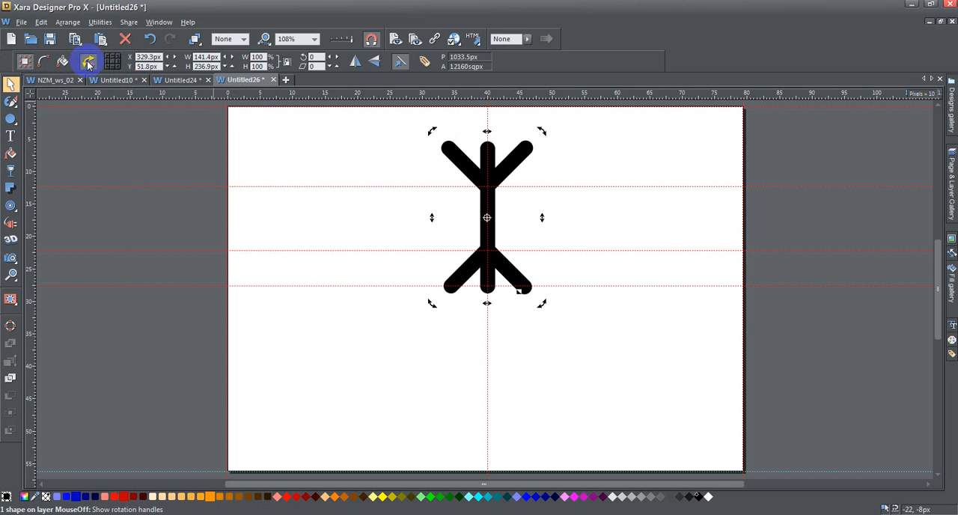
pyautogui.click(488, 219)
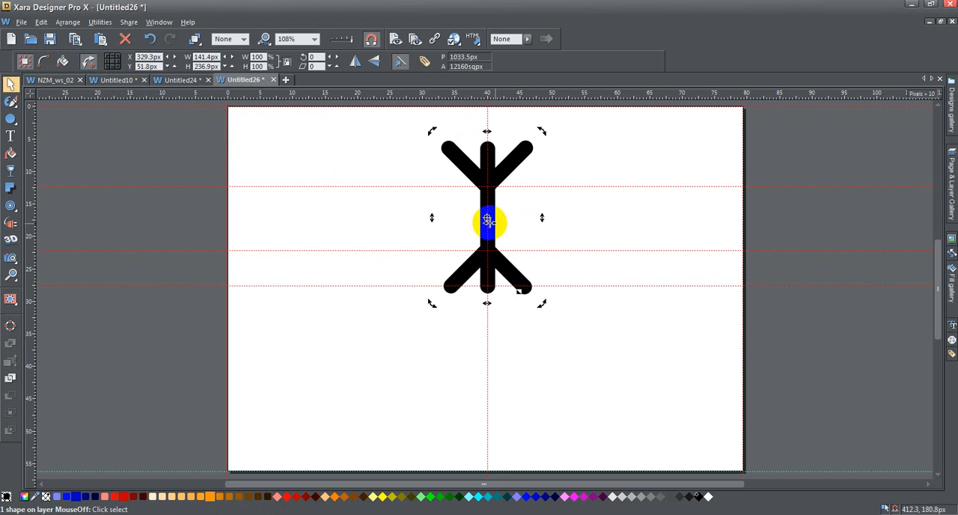
pyautogui.click(487, 218)
pyautogui.moveTo(487, 220); pyautogui.dragTo(487, 286)
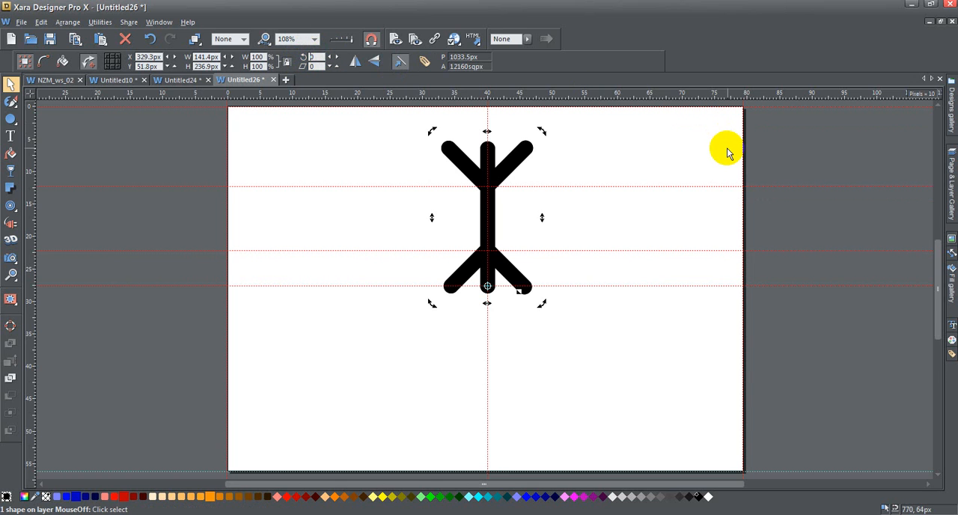
# Create five copies of the branched shape, each rotated 60 degrees around the page centre, to complete a six-armed snowflake
pyautogui.write('6')
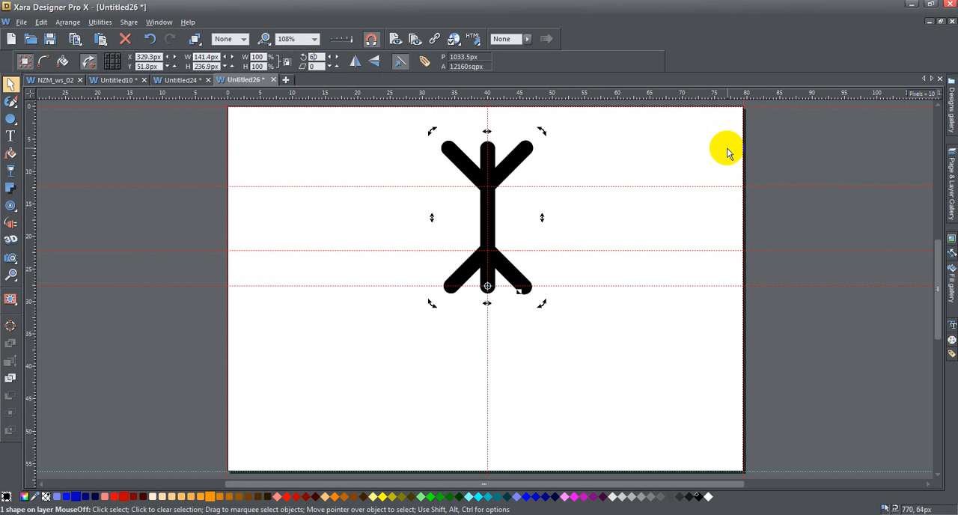
pyautogui.press('Return')
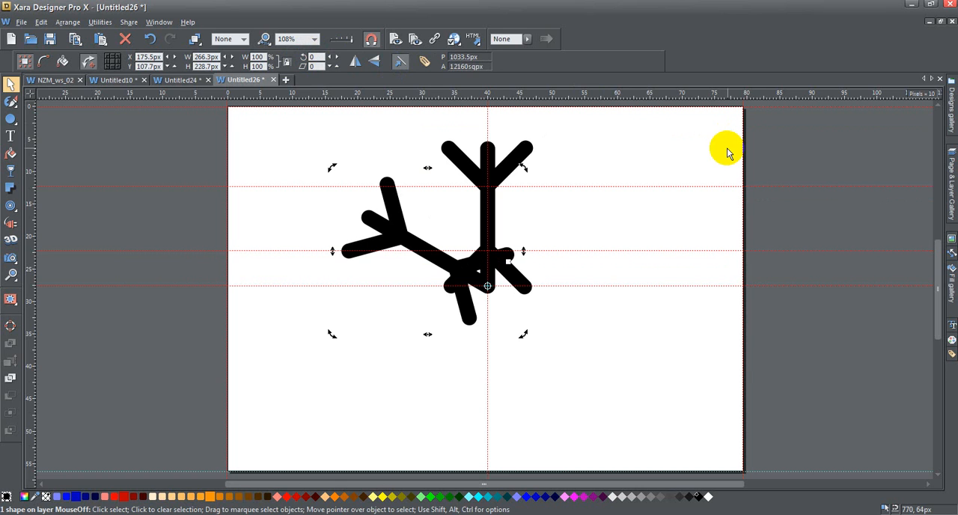
pyautogui.hotkey('ctrl', 'k')
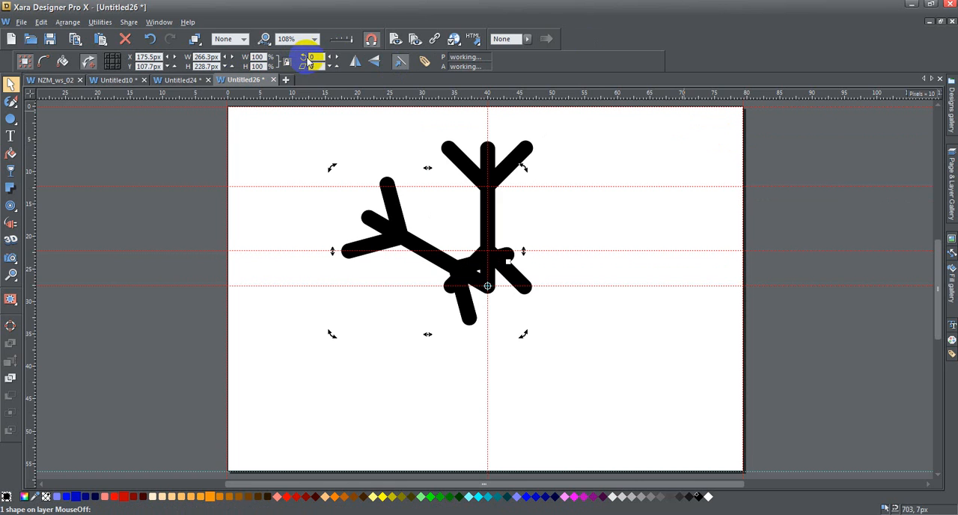
pyautogui.press('Return')
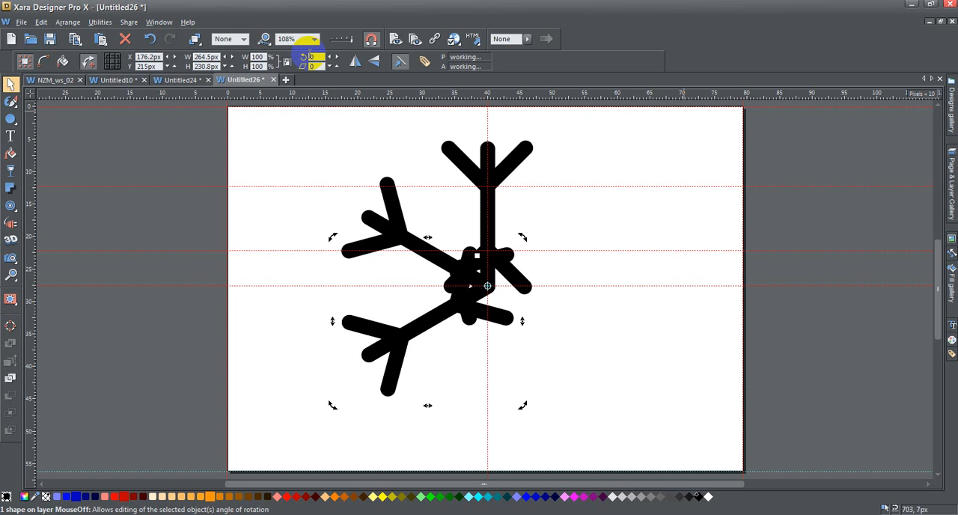
pyautogui.press('Return')
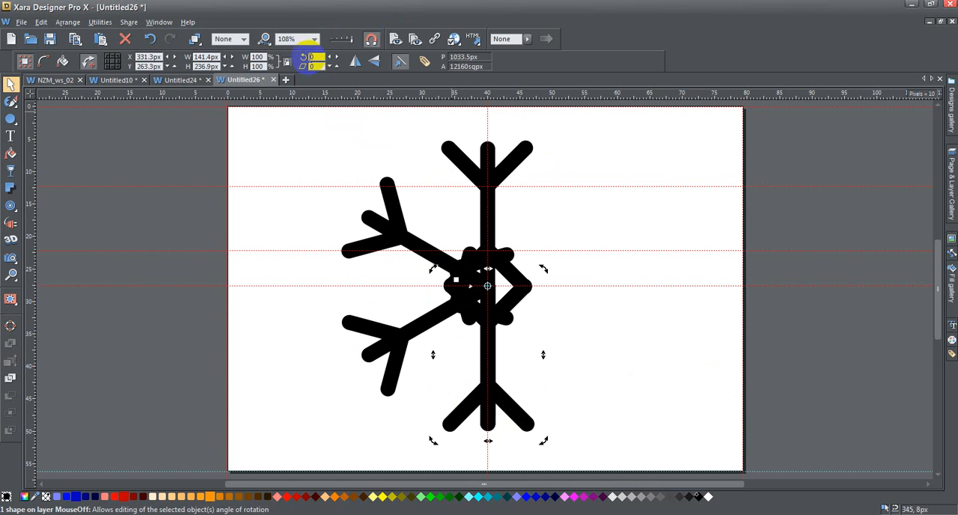
pyautogui.click(385, 68)
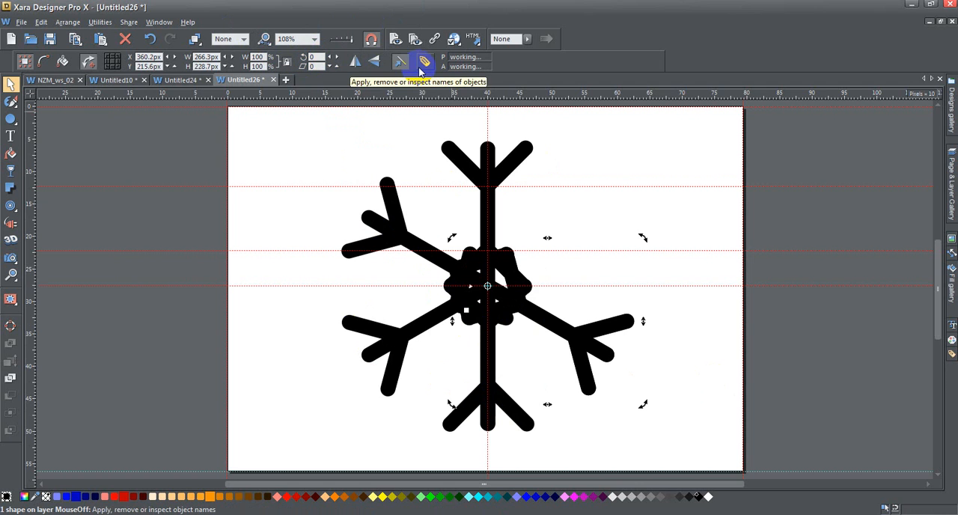
pyautogui.press('Return')
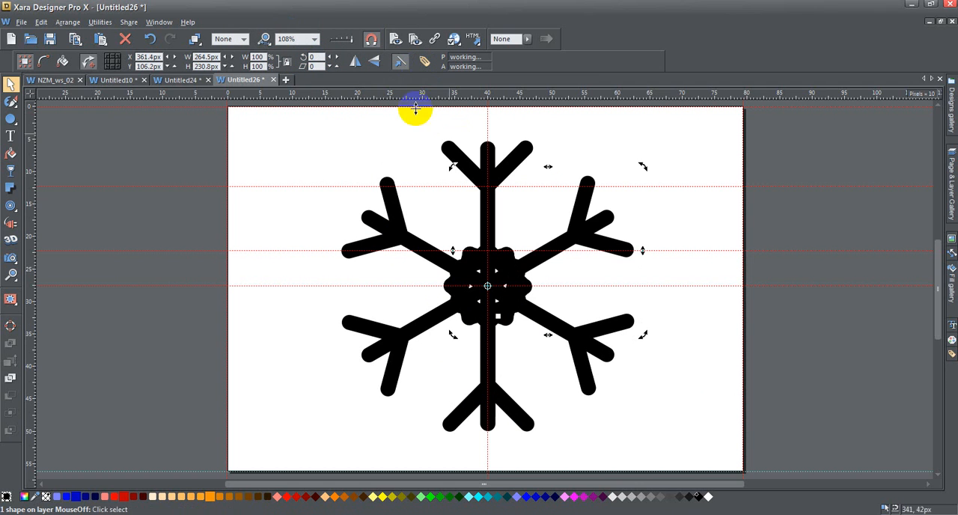
# Select all six snowflake arms and merge them into one shape with Add Shapes
pyautogui.click(407, 206)
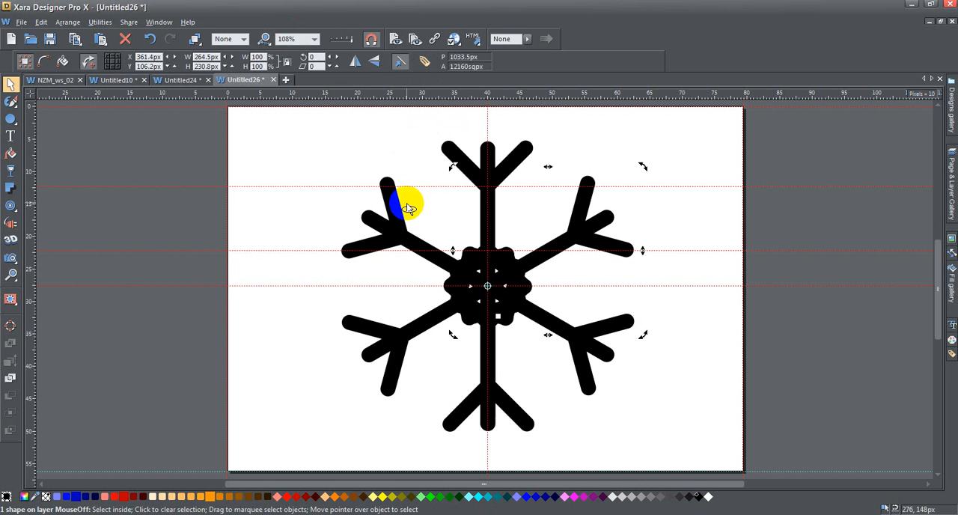
pyautogui.click(407, 206)
pyautogui.click(355, 258)
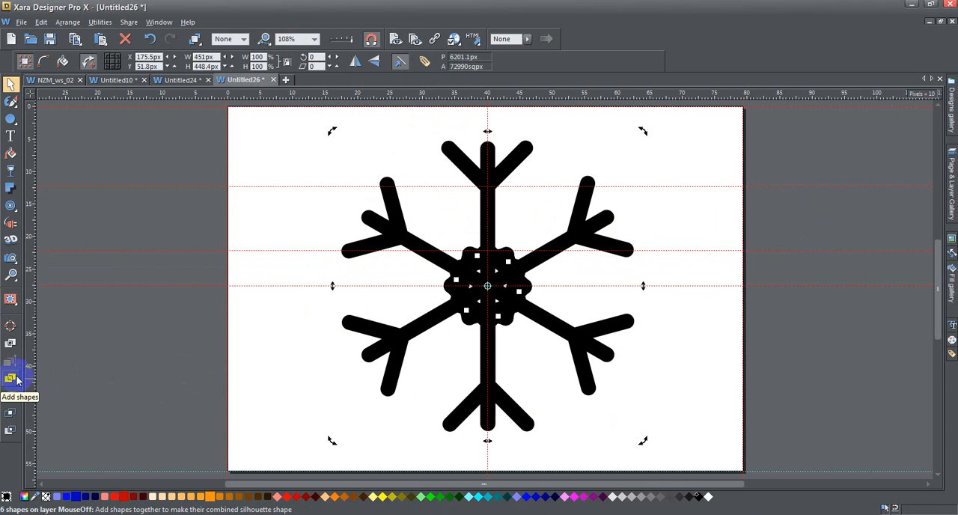
pyautogui.click(68, 22)
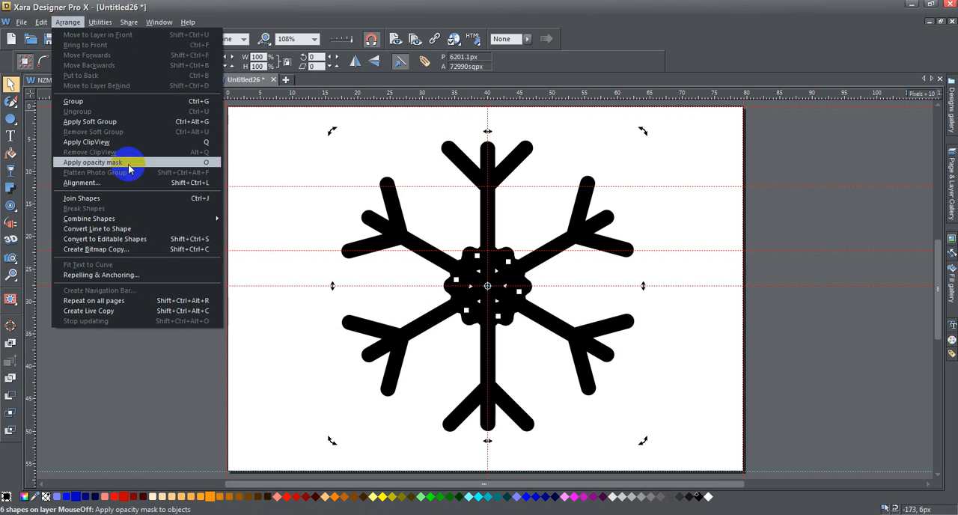
pyautogui.moveTo(201, 217)
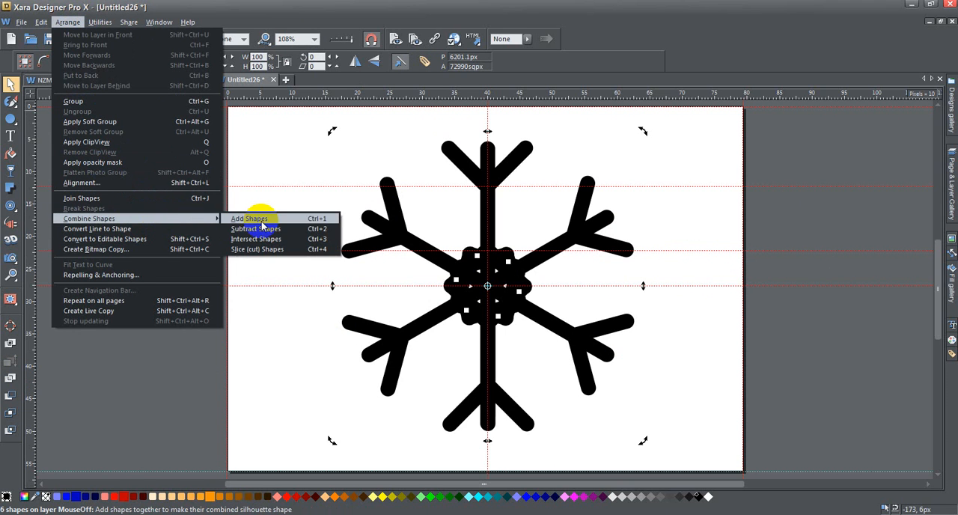
pyautogui.click(315, 218)
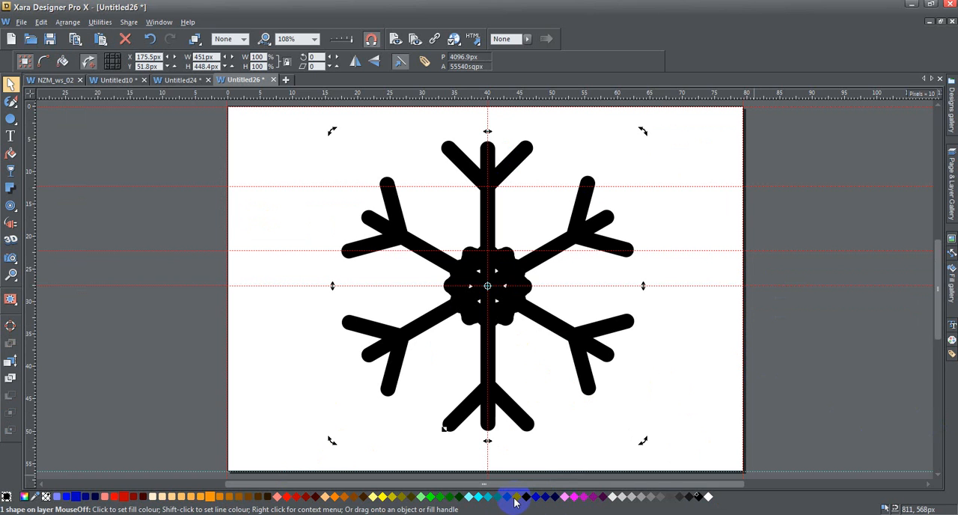
# Colour the page background light blue and fill the snowflake white
pyautogui.moveTo(516, 500); pyautogui.dragTo(682, 390)
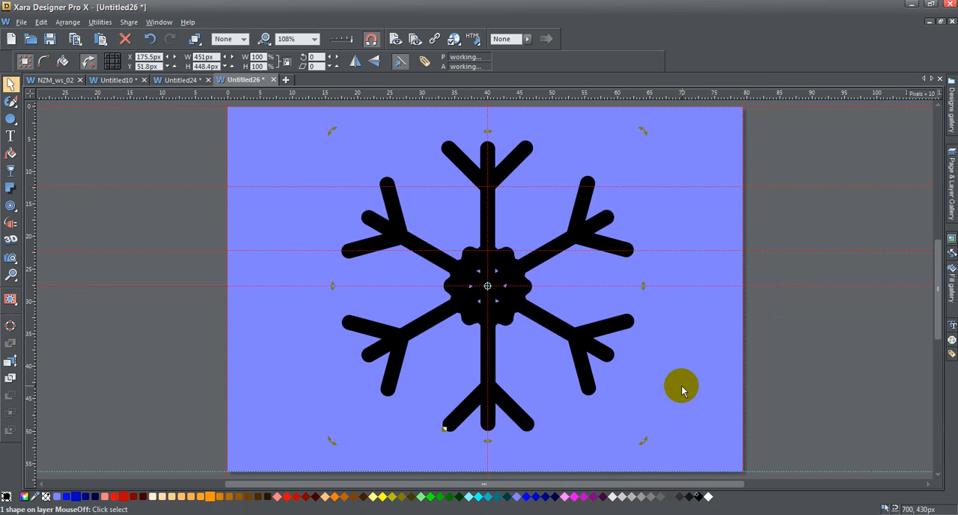
pyautogui.click(587, 343)
pyautogui.click(587, 342)
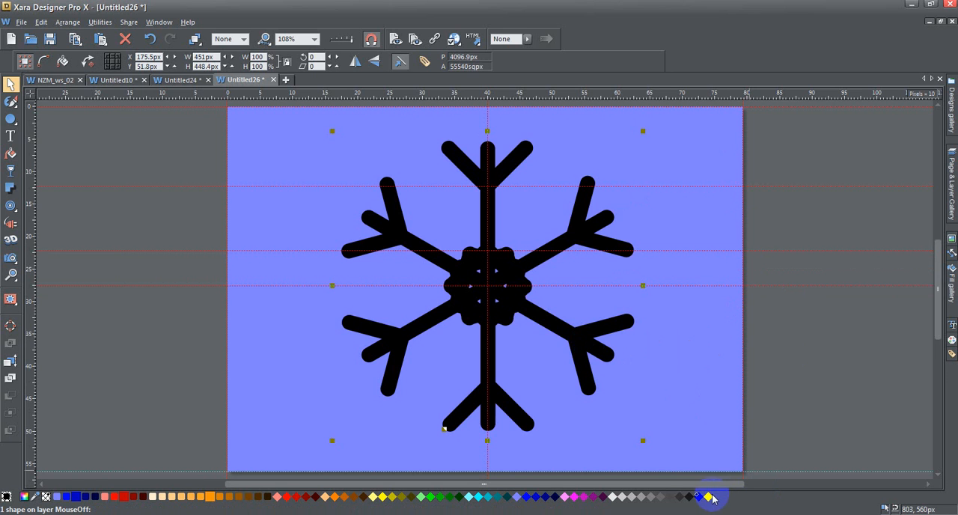
pyautogui.click(707, 497)
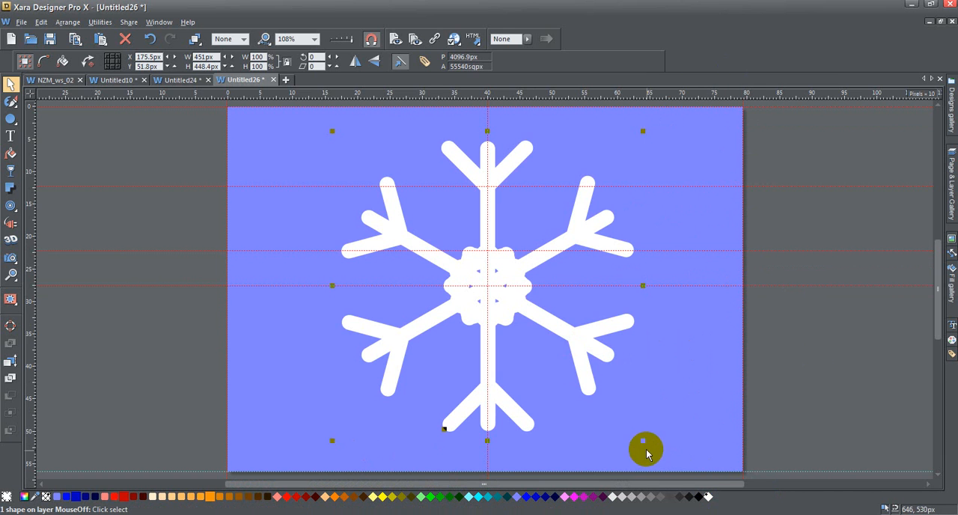
# Shrink the snowflake to about 43 px wide and place it in the page's upper-left corner
pyautogui.moveTo(641, 442); pyautogui.dragTo(263, 140)
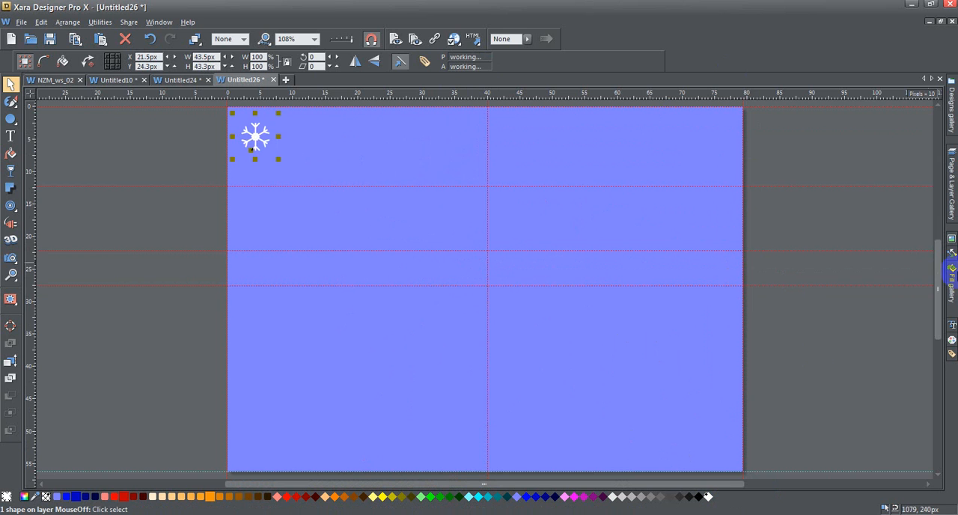
# Clone the snowflake and move the copy straight across to the page's upper-right corner, at X 721.5 px
pyautogui.click(953, 275)
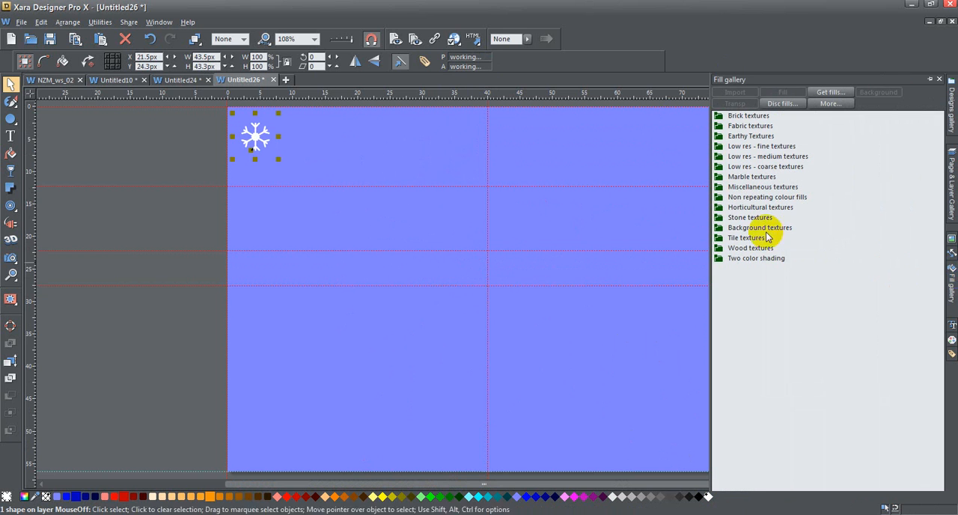
pyautogui.hotkey('ctrl', 'k')
pyautogui.hotkey('shift', 'Right')
pyautogui.hotkey('shift', 'Right')
pyautogui.hotkey('shift', 'Right')
pyautogui.hotkey('shift', 'Right')
pyautogui.hotkey('shift', 'Right')
pyautogui.hotkey('shift', 'Right')
pyautogui.hotkey('shift', 'Right')
pyautogui.hotkey('shift', 'Right')
pyautogui.hotkey('shift', 'Right')
pyautogui.hotkey('shift', 'Right')
pyautogui.hotkey('shift', 'Right')
pyautogui.hotkey('shift', 'Right')
pyautogui.hotkey('shift', 'Right')
pyautogui.hotkey('shift', 'Right')
pyautogui.hotkey('shift', 'Right')
pyautogui.hotkey('shift', 'Right')
pyautogui.hotkey('shift', 'Right')
pyautogui.hotkey('shift', 'Right')
pyautogui.hotkey('shift', 'Right')
pyautogui.hotkey('shift', 'Right')
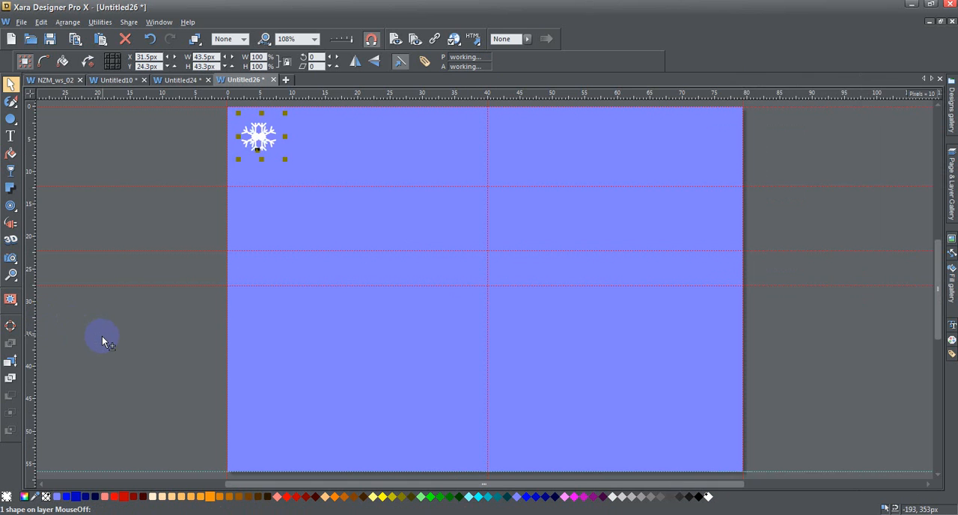
pyautogui.hotkey('shift', 'Right')
pyautogui.hotkey('shift', 'Right')
pyautogui.hotkey('shift', 'Right')
pyautogui.hotkey('shift', 'Right')
pyautogui.hotkey('shift', 'Right')
pyautogui.hotkey('shift', 'Right')
pyautogui.hotkey('shift', 'Right')
pyautogui.hotkey('shift', 'Right')
pyautogui.hotkey('shift', 'Right')
pyautogui.hotkey('shift', 'Right')
pyautogui.hotkey('shift', 'Right')
pyautogui.hotkey('shift', 'Right')
pyautogui.hotkey('shift', 'Right')
pyautogui.hotkey('shift', 'Right')
pyautogui.hotkey('shift', 'Right')
pyautogui.hotkey('shift', 'Right')
pyautogui.hotkey('shift', 'Right')
pyautogui.hotkey('shift', 'Right')
pyautogui.hotkey('shift', 'Right')
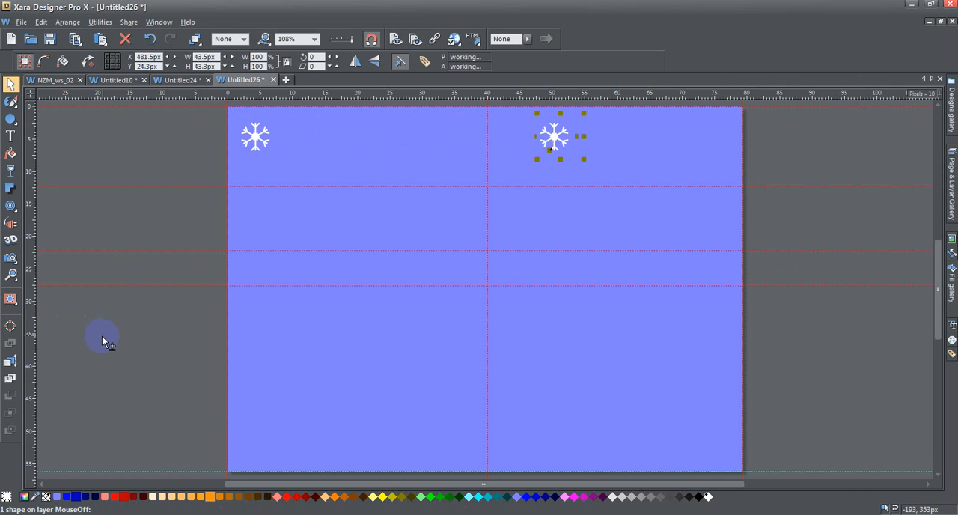
pyautogui.press('shift')
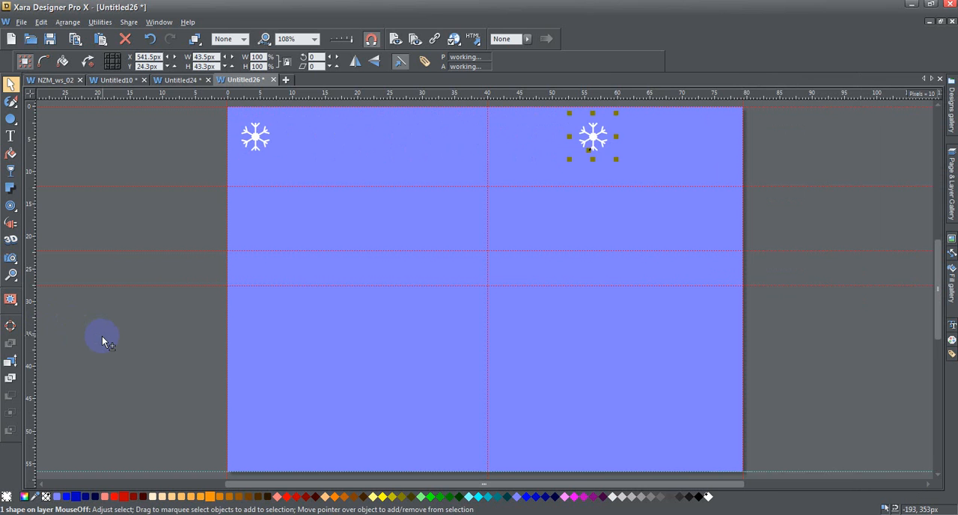
pyautogui.hotkey('shift', 'Right')
pyautogui.hotkey('shift', 'Right')
pyautogui.hotkey('shift', 'Right')
pyautogui.hotkey('shift', 'Right')
pyautogui.hotkey('shift', 'Right')
pyautogui.hotkey('shift', 'Right')
pyautogui.hotkey('shift', 'Right')
pyautogui.hotkey('shift', 'Right')
pyautogui.hotkey('shift', 'Right')
pyautogui.hotkey('shift', 'Right')
pyautogui.hotkey('shift', 'Right')
pyautogui.hotkey('shift', 'Right')
pyautogui.hotkey('shift', 'Right')
pyautogui.hotkey('shift', 'Right')
pyautogui.hotkey('shift', 'Right')
pyautogui.hotkey('shift', 'Right')
pyautogui.hotkey('shift', 'Right')
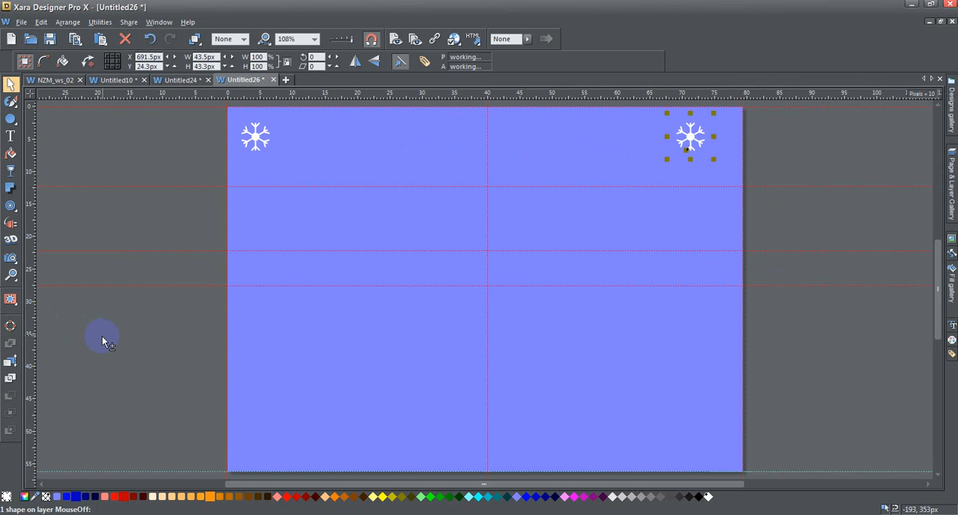
pyautogui.hotkey('shift', 'Right')
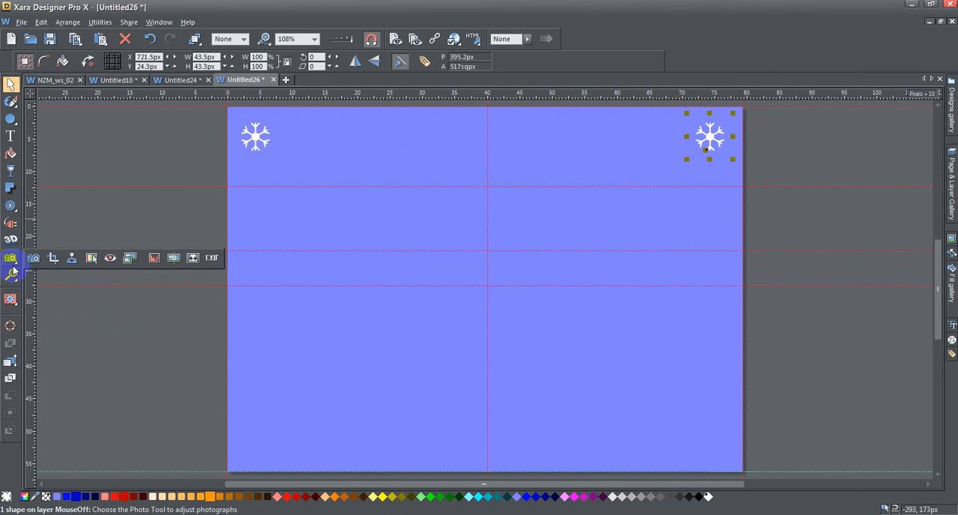
# Blend the upper-right snowflake into the upper-left one with 7 steps to form an evenly spaced row
pyautogui.moveTo(10, 212)
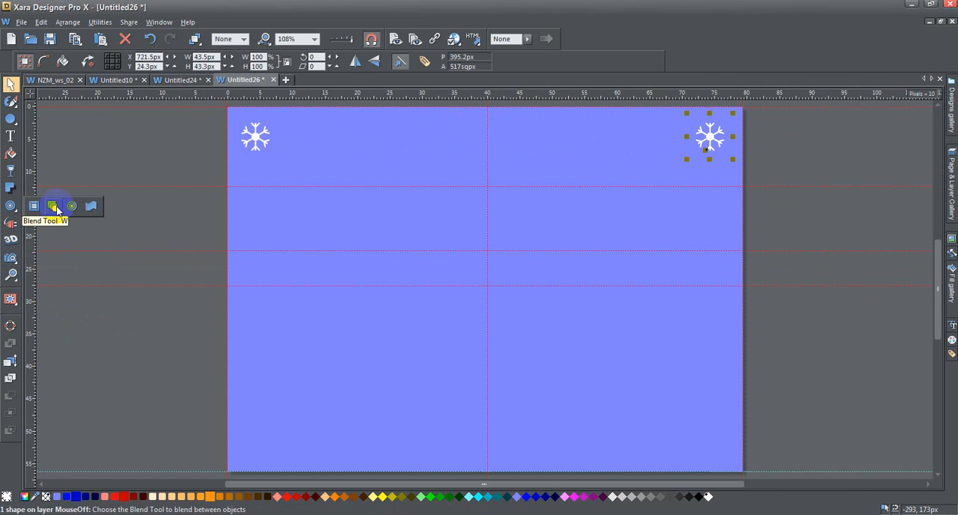
pyautogui.click(57, 208)
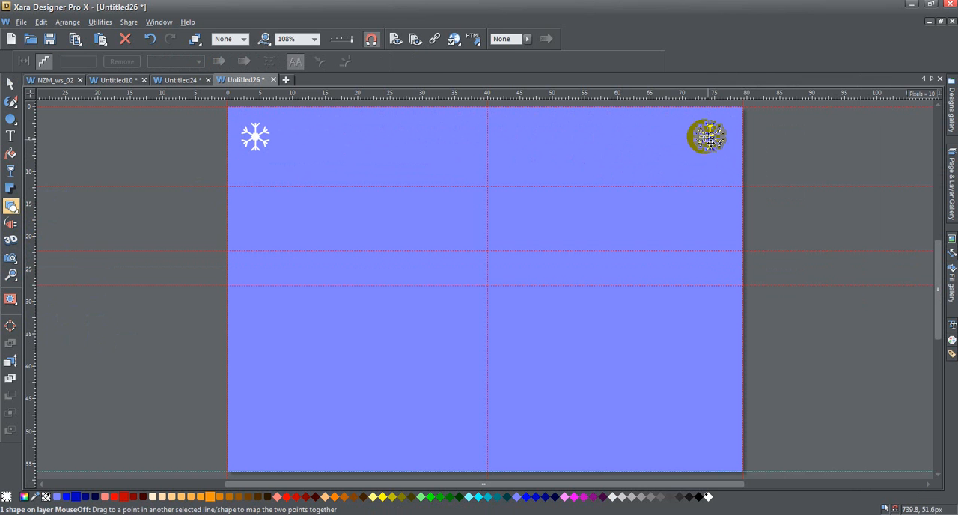
pyautogui.moveTo(696, 134); pyautogui.dragTo(247, 138)
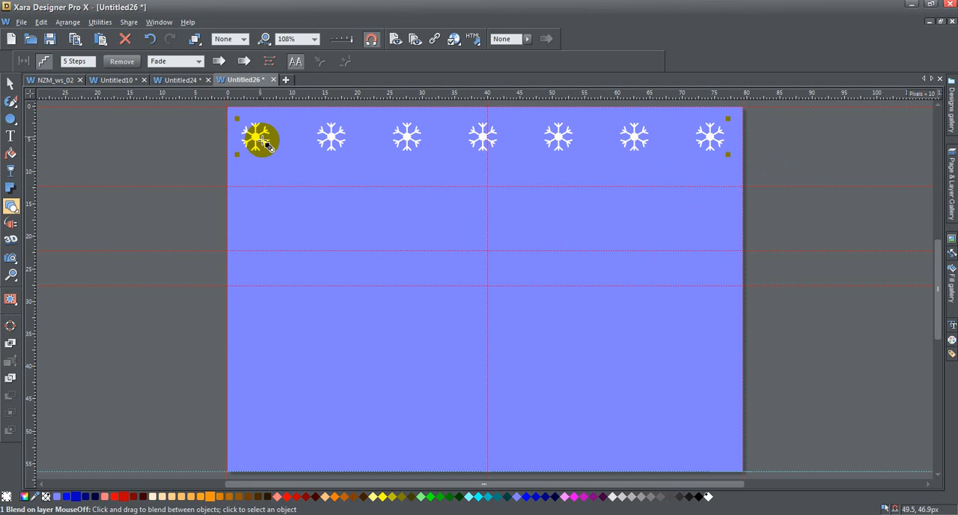
pyautogui.click(69, 62)
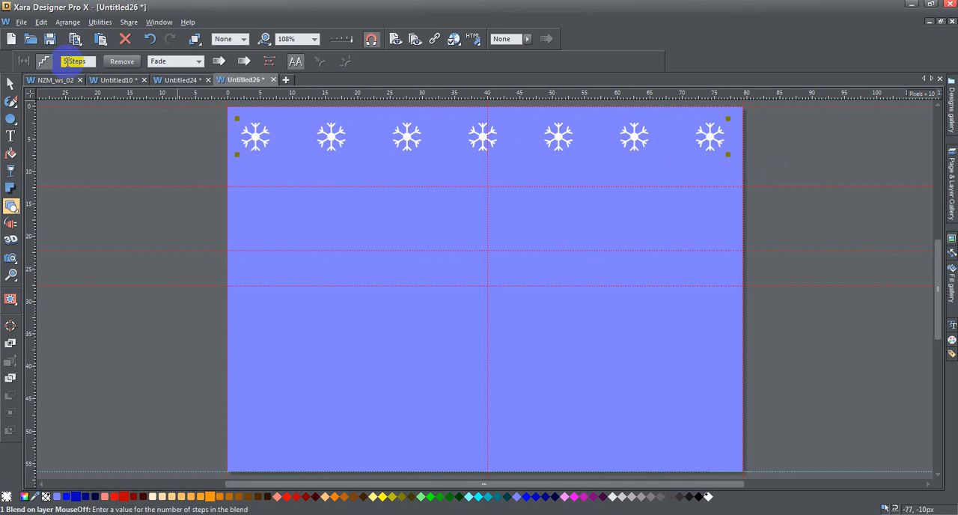
pyautogui.write('7')
pyautogui.press('Return')
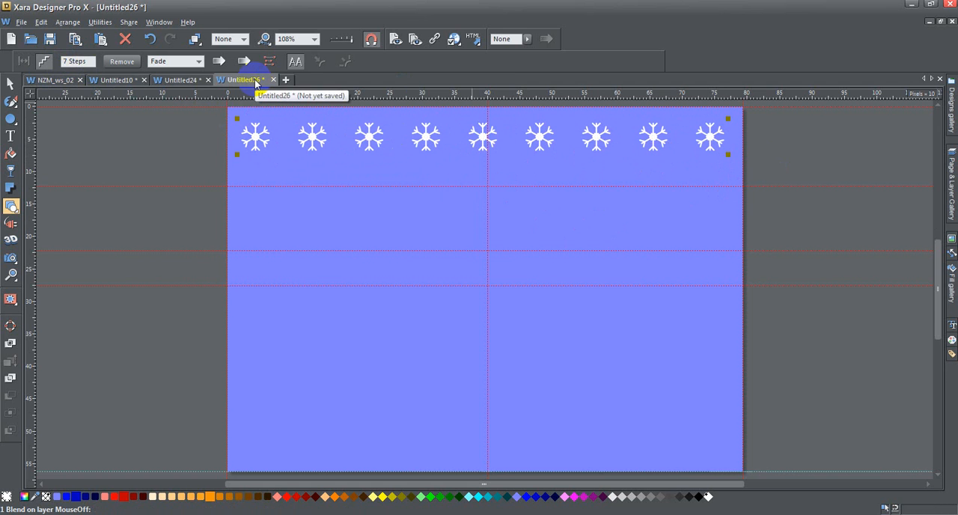
# Convert the snowflake blend to editable shapes and move a clone of the row straight down to near the page's lower edge
pyautogui.hotkey('ctrl', 'shift', 's')
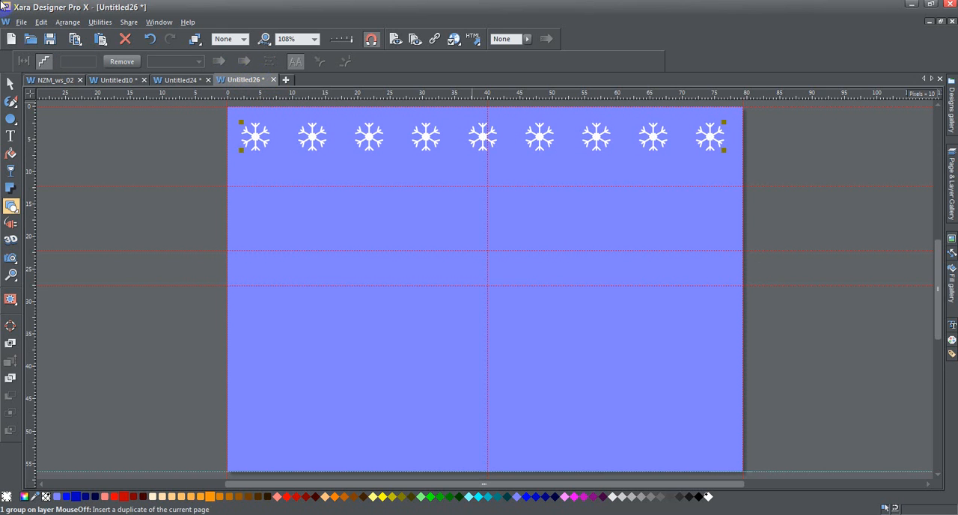
pyautogui.hotkey('ctrl', 'k')
pyautogui.press('Down')
pyautogui.press('Down')
pyautogui.press('Down')
pyautogui.press('Down')
pyautogui.press('Down')
pyautogui.press('Down')
pyautogui.press('Down')
pyautogui.press('Down')
pyautogui.press('Down')
pyautogui.press('Down')
pyautogui.press('Down')
pyautogui.press('Down')
pyautogui.press('Down')
pyautogui.press('Down')
pyautogui.press('Down')
pyautogui.press('Down')
pyautogui.press('Down')
pyautogui.press('Down')
pyautogui.press('Down')
pyautogui.press('Down')
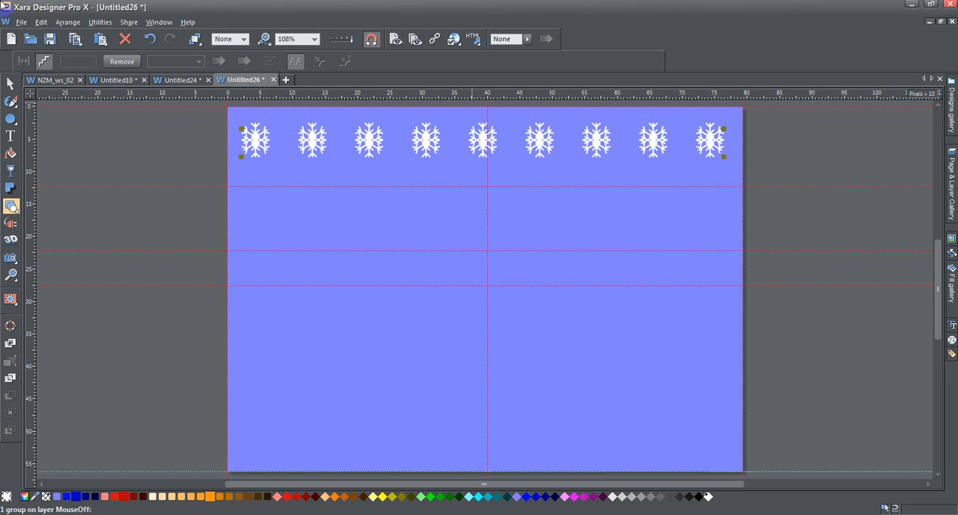
pyautogui.press('Down')
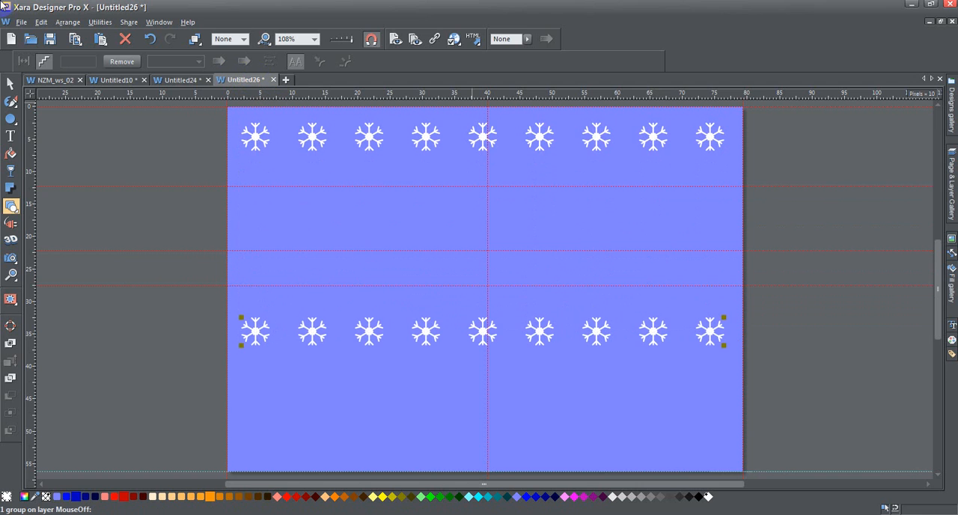
pyautogui.press('Down')
pyautogui.press('Down')
pyautogui.press('Down')
pyautogui.press('Down')
pyautogui.press('Down')
pyautogui.press('Down')
pyautogui.press('Down')
pyautogui.press('Down')
pyautogui.press('Down')
pyautogui.press('Down')
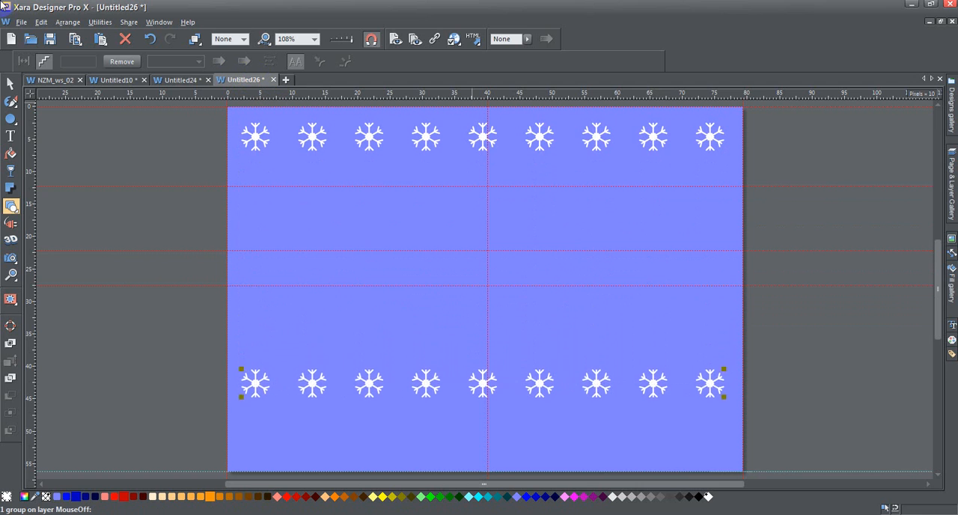
pyautogui.press('Down')
pyautogui.press('Down')
pyautogui.press('Down')
pyautogui.press('Down')
pyautogui.press('Down')
pyautogui.press('Down')
pyautogui.press('Down')
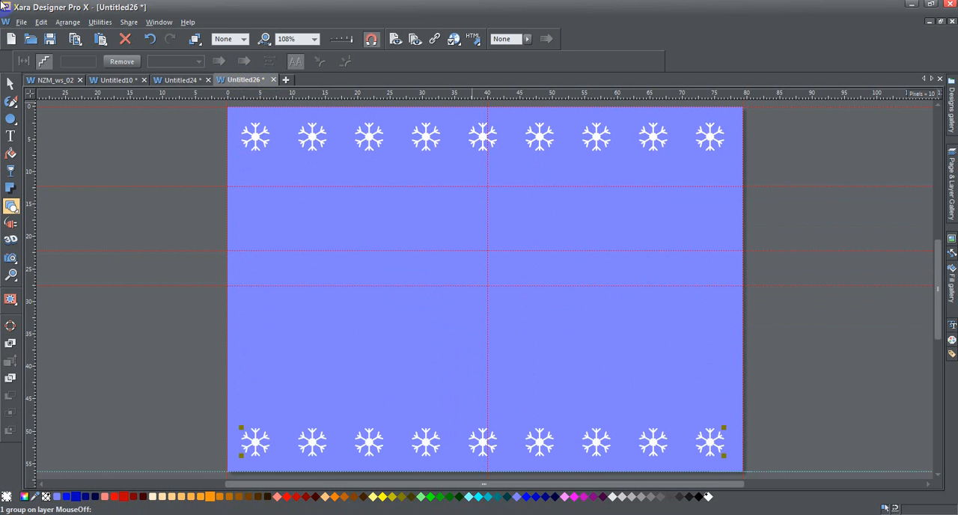
# Blend the lower snowflake row into the upper row with 5 steps to fill the page, leaving nothing selected
pyautogui.moveTo(15, 207)
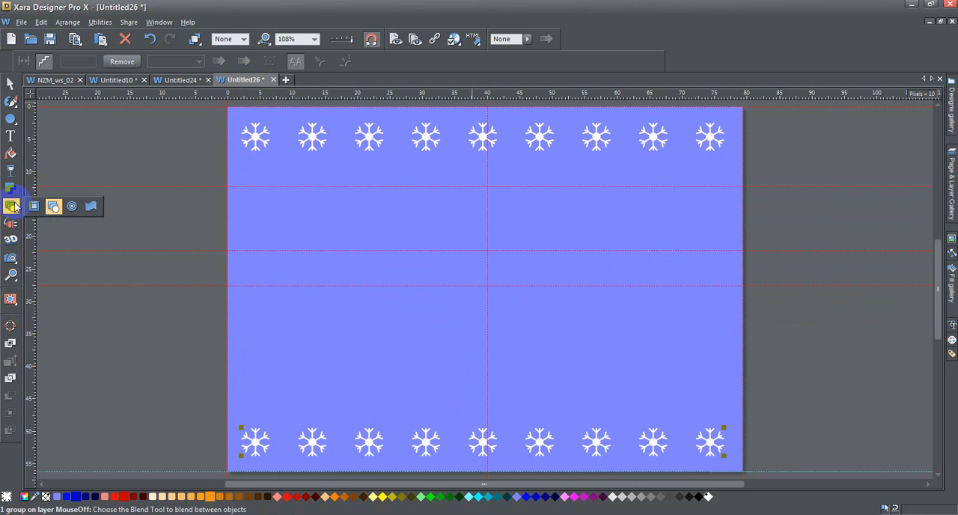
pyautogui.click(52, 206)
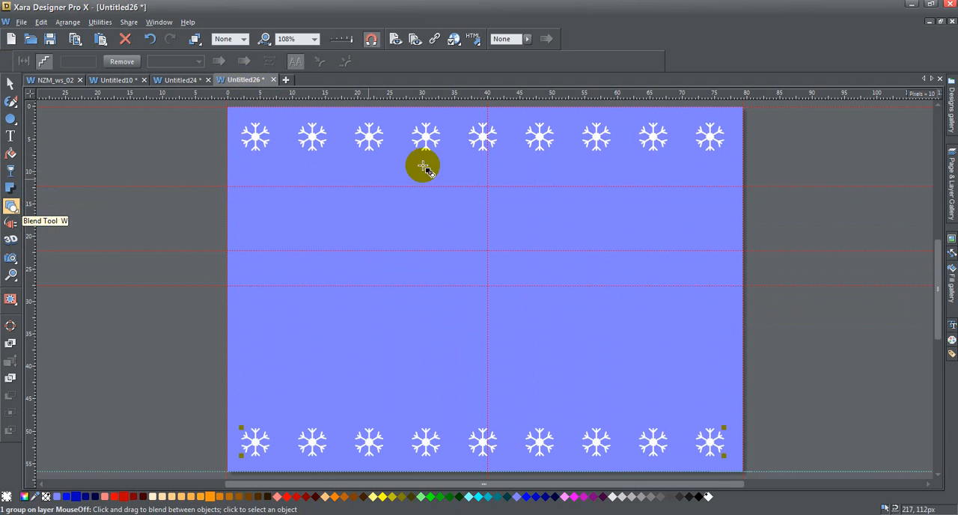
pyautogui.moveTo(253, 436); pyautogui.dragTo(256, 143)
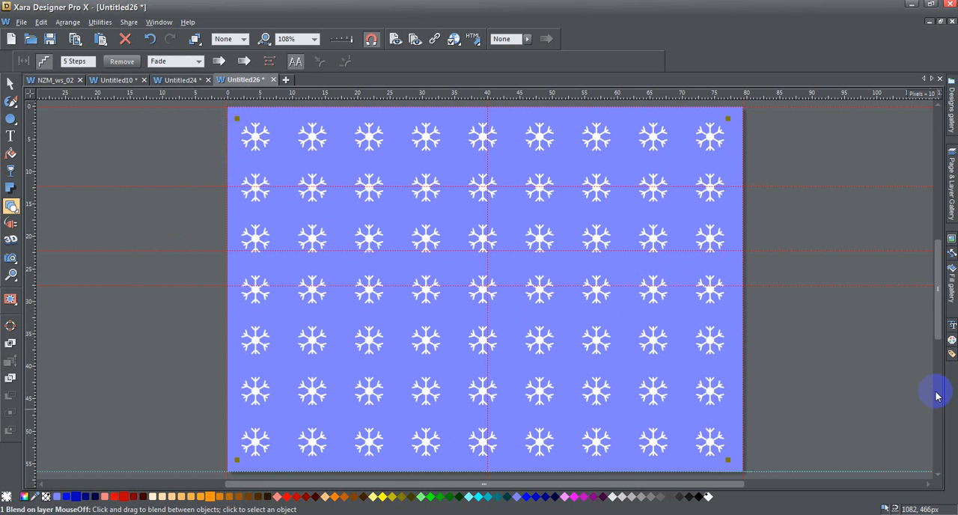
pyautogui.click(10, 84)
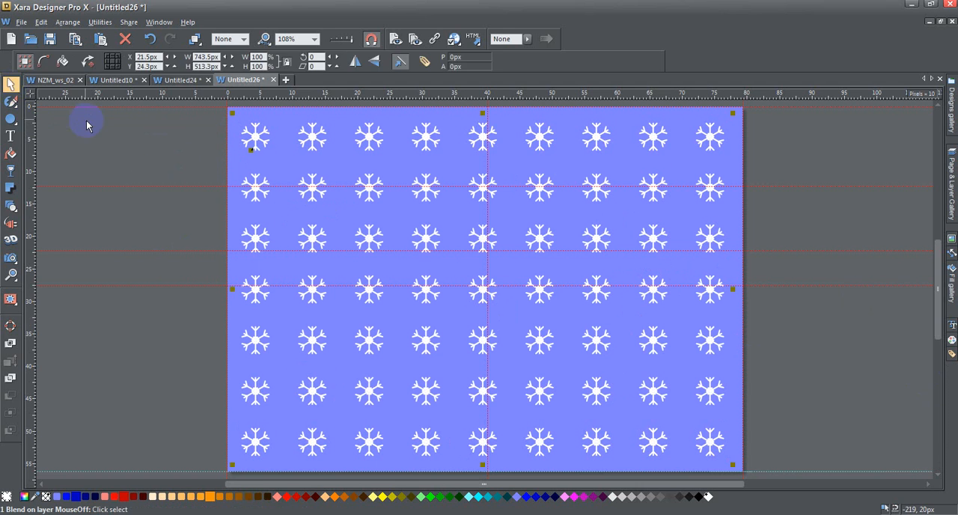
pyautogui.click(86, 122)
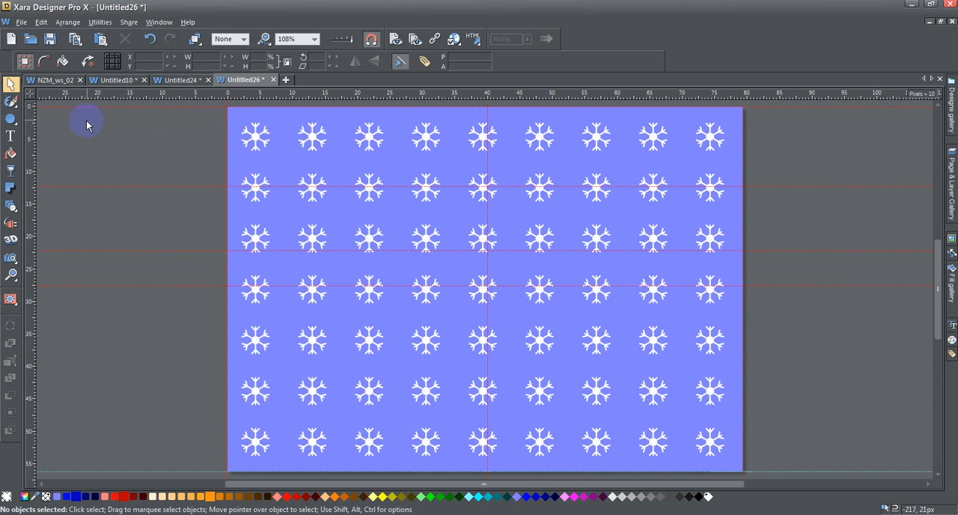
# Add centre-aligned text reading "Seasons" and "Greetings" on two lines at the middle of the page
pyautogui.click(10, 136)
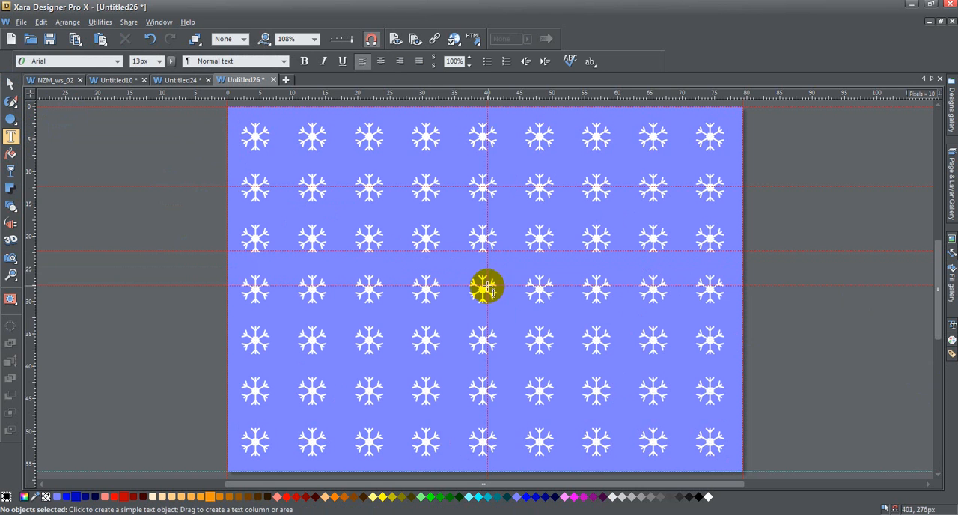
pyautogui.click(487, 251)
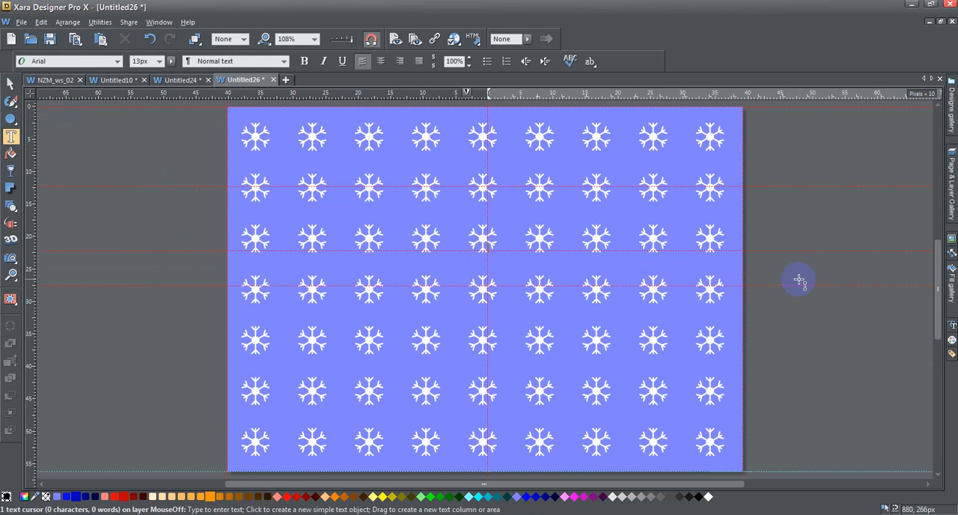
pyautogui.click(382, 61)
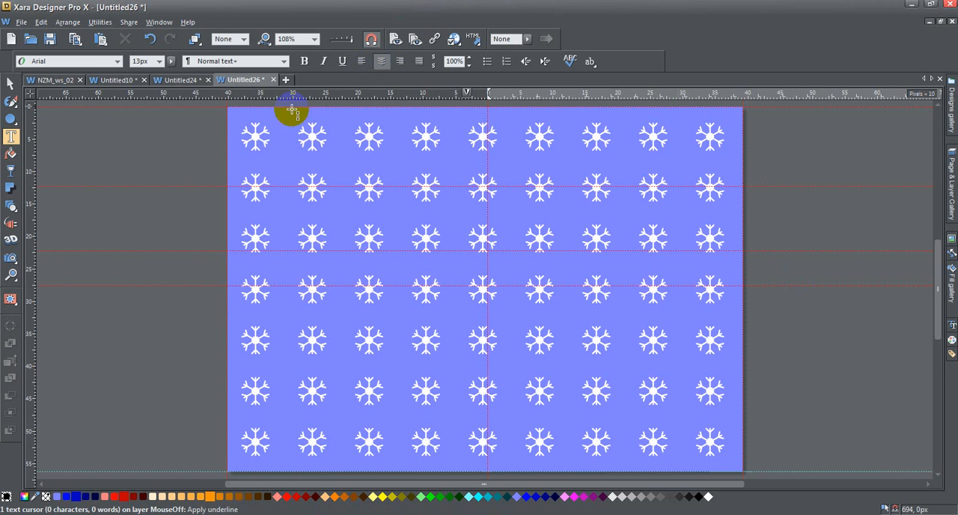
pyautogui.click(952, 325)
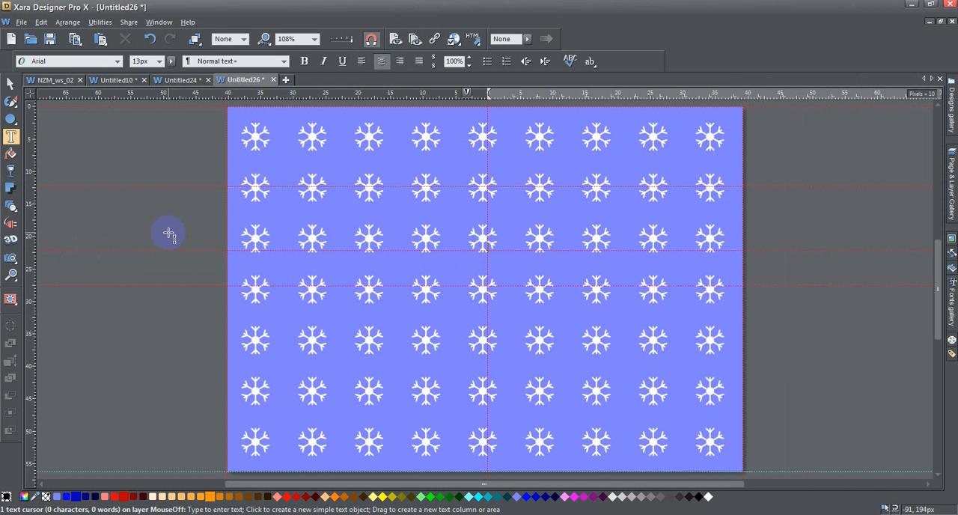
pyautogui.write('Se')
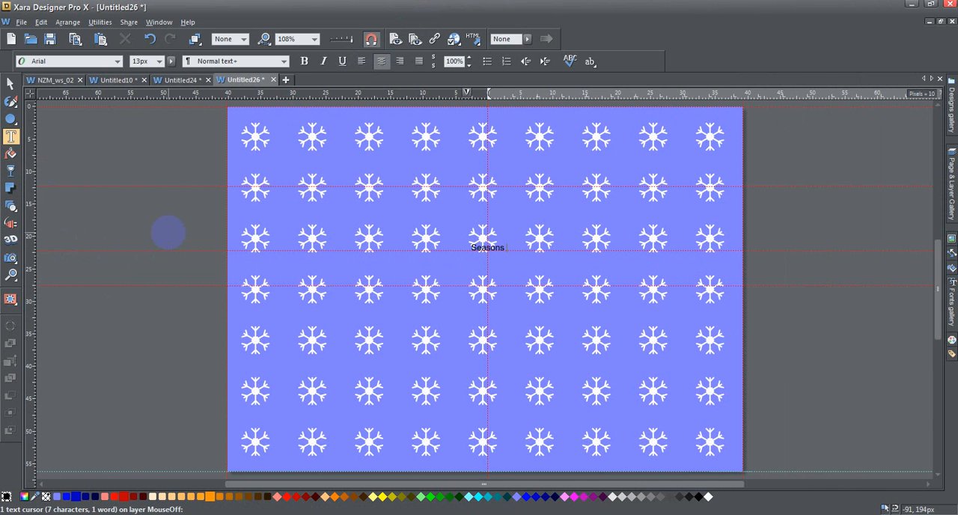
pyautogui.write('asons')
pyautogui.press('Return')
pyautogui.write('Greetings')
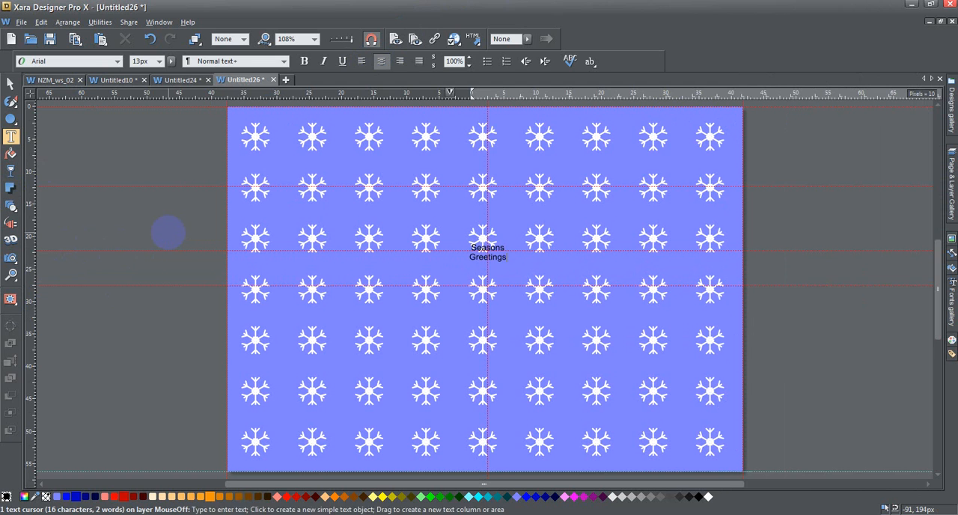
# Format the whole greeting text in French Script MT at 96 px
pyautogui.hotkey('ctrl', 'a')
pyautogui.click(160, 62)
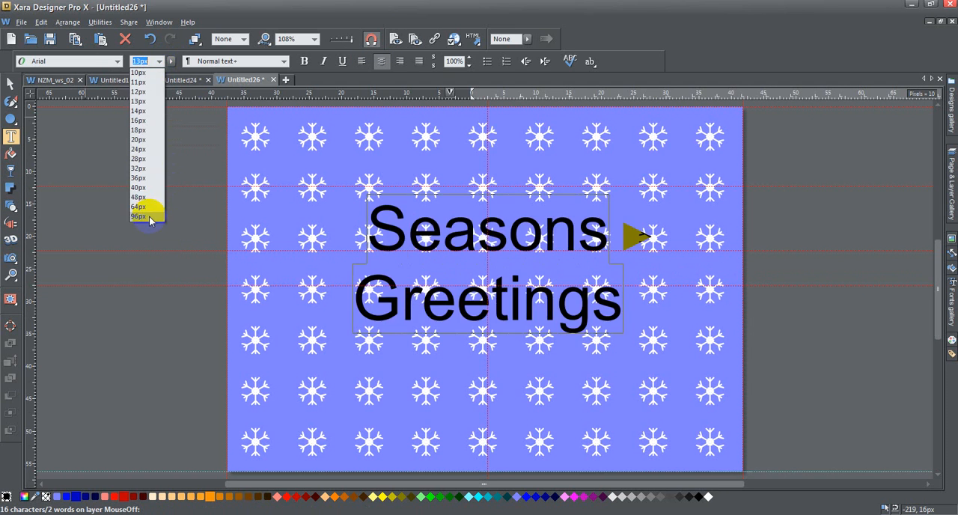
pyautogui.click(148, 216)
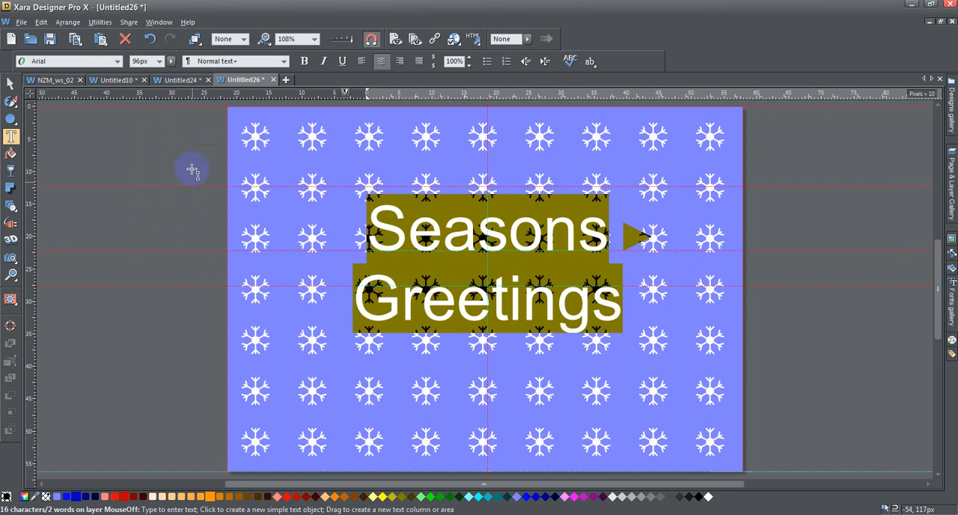
pyautogui.click(117, 63)
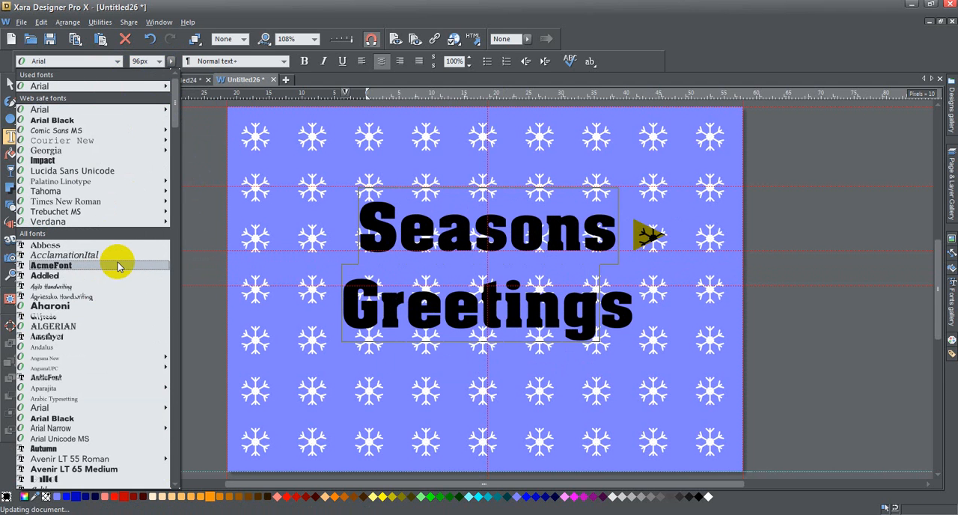
pyautogui.scroll(-10, 117, 266)
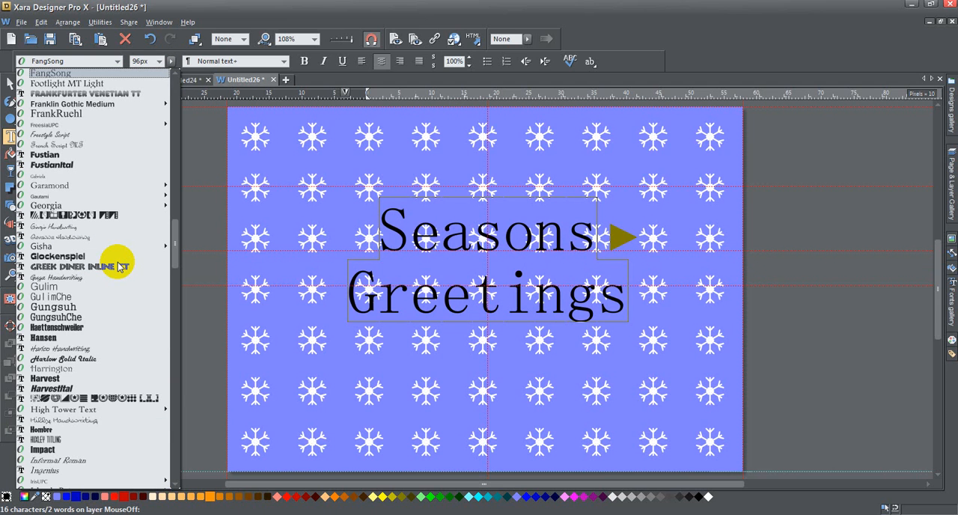
pyautogui.click(100, 145)
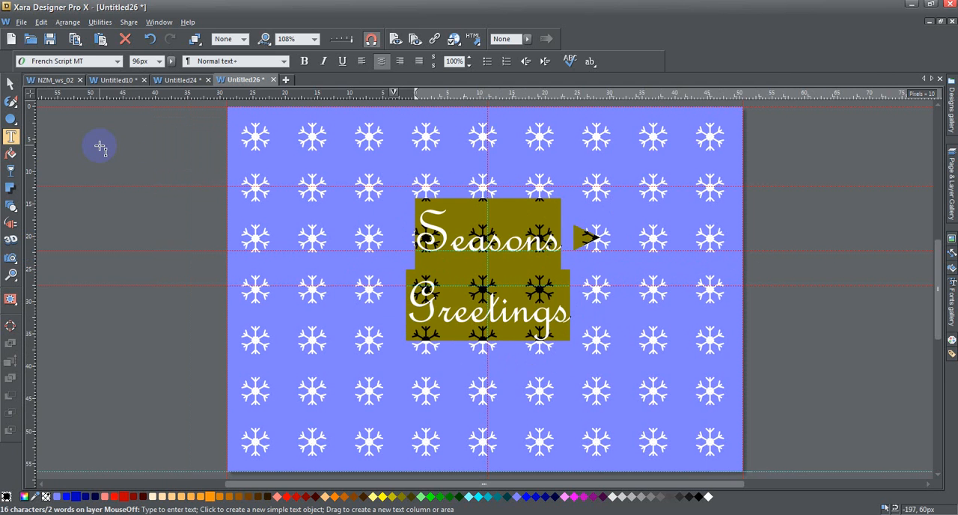
# Enlarge the greeting text to about 501 px wide and 403 px high, centred on the page
pyautogui.click(10, 83)
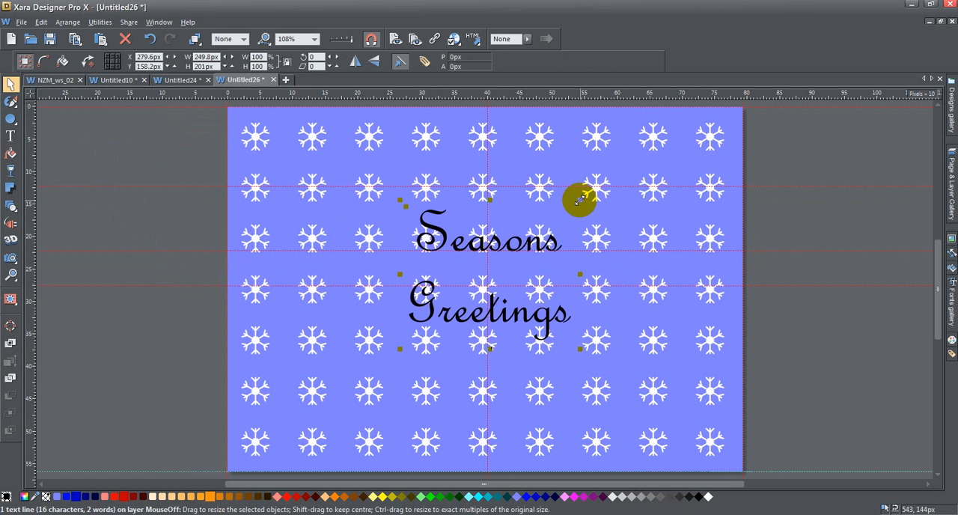
pyautogui.moveTo(578, 200); pyautogui.dragTo(641, 174)
pyautogui.moveTo(395, 352); pyautogui.dragTo(309, 421)
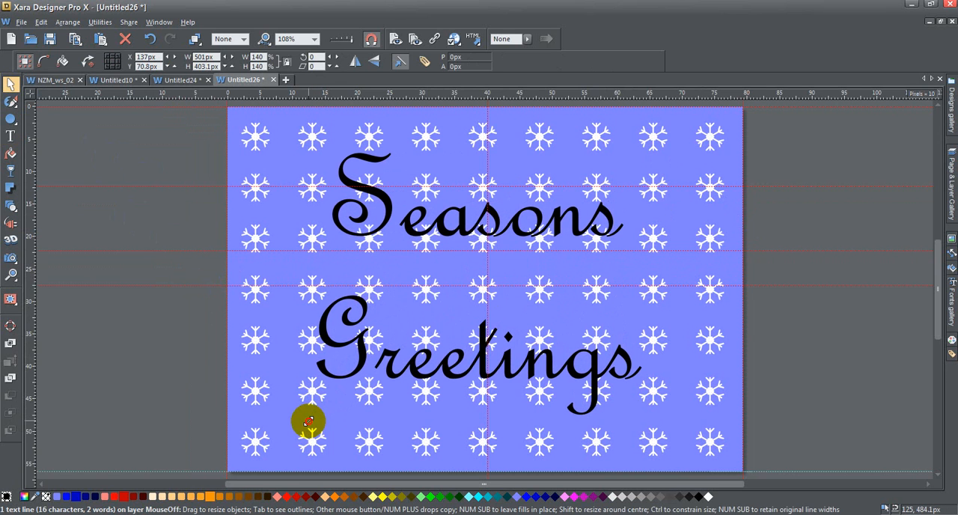
pyautogui.moveTo(308, 421); pyautogui.dragTo(308, 421)
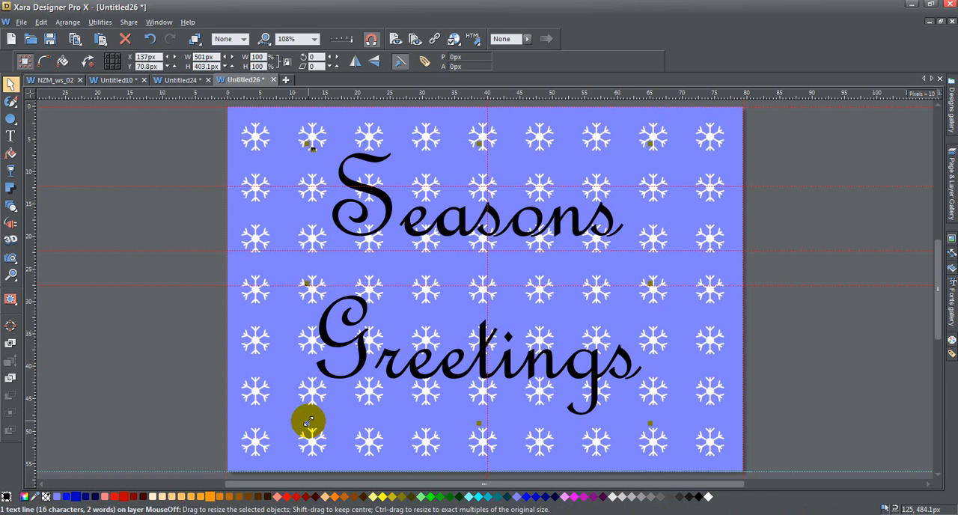
# Set the line spacing of the whole "Seasons Greetings" text to 75%
pyautogui.click(11, 137)
pyautogui.click(635, 368)
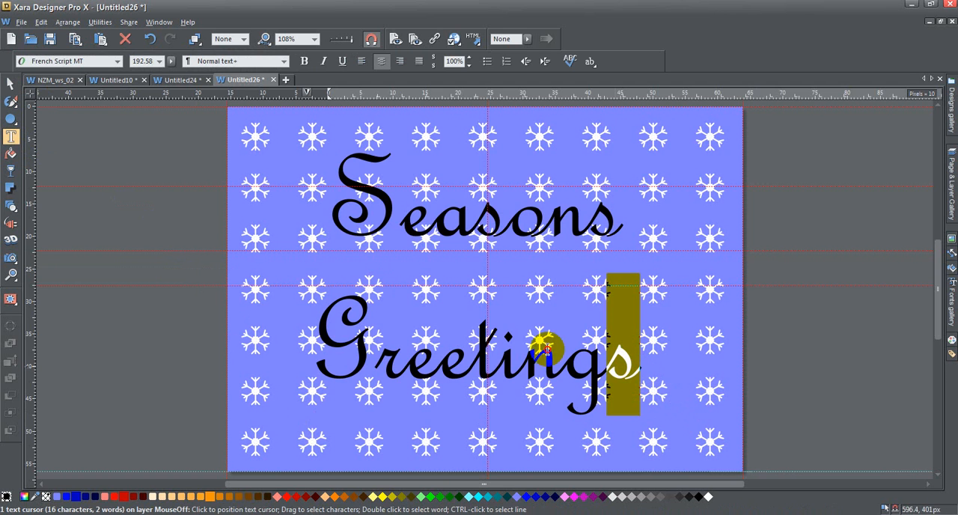
pyautogui.moveTo(635, 369); pyautogui.dragTo(337, 216)
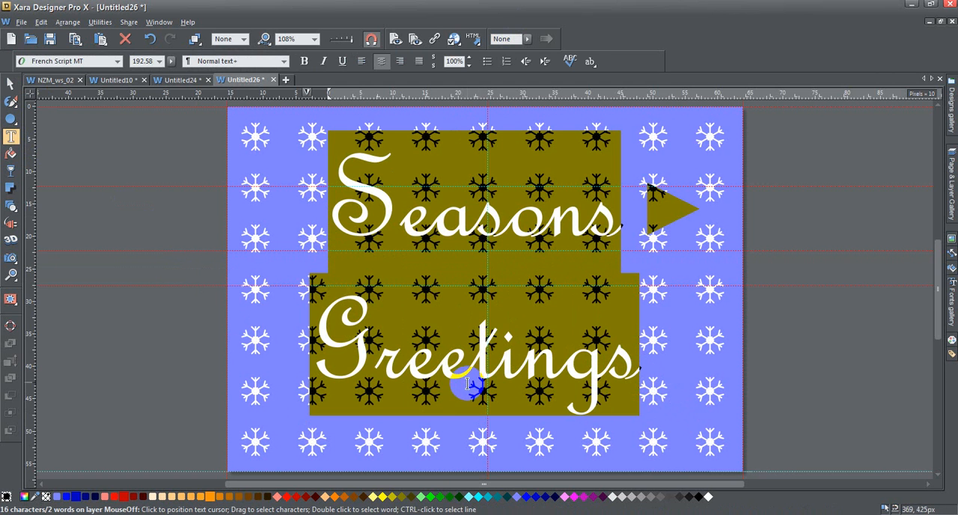
pyautogui.click(470, 67)
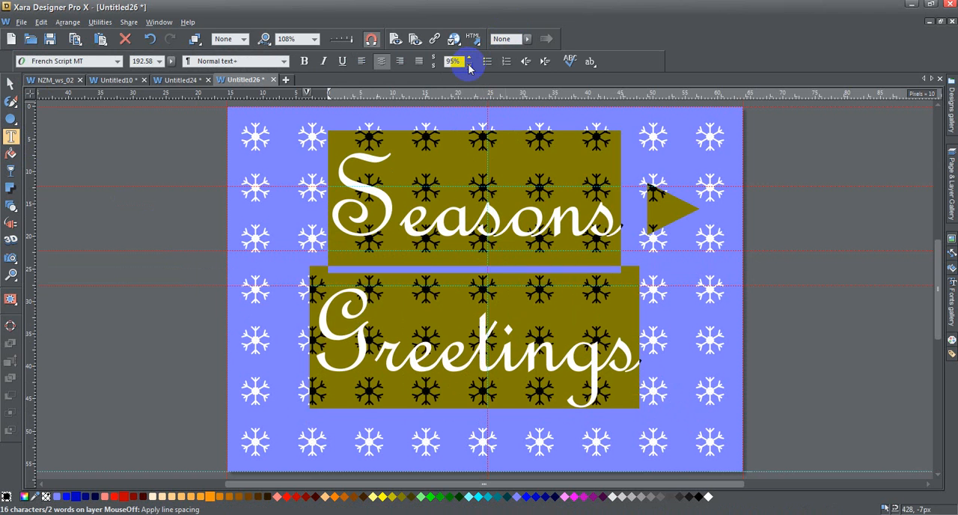
pyautogui.doubleClick(469, 67)
pyautogui.click(469, 66)
pyautogui.click(470, 67)
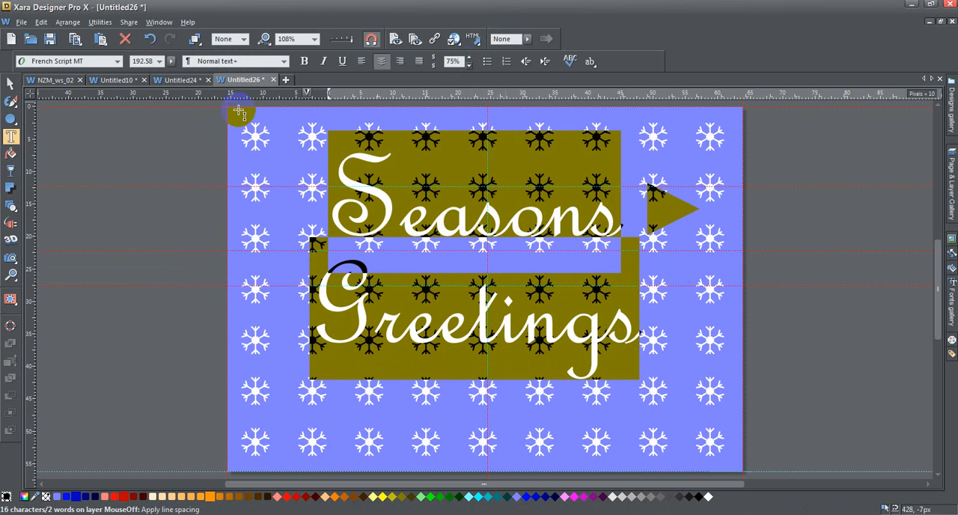
# Centre the greeting text on the page at about X 150 px and Y 107.8 px
pyautogui.click(10, 84)
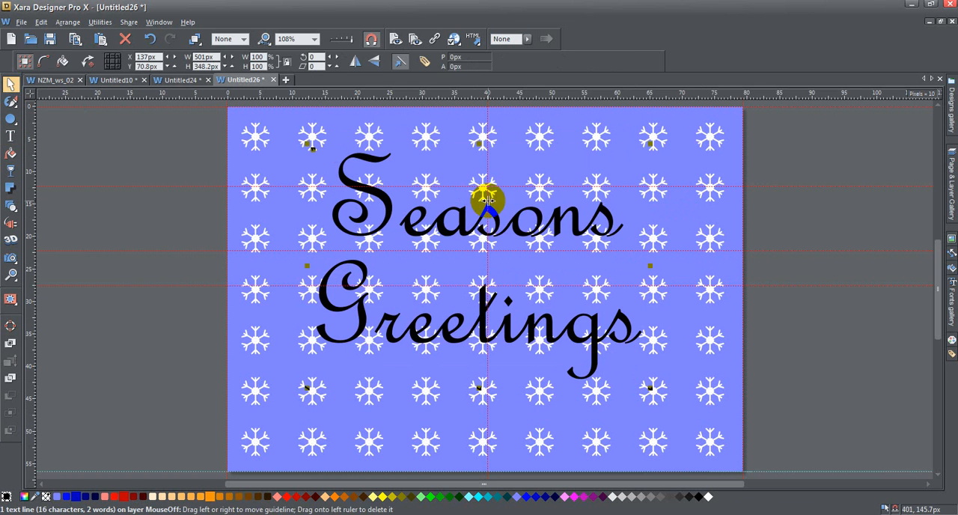
pyautogui.moveTo(514, 223); pyautogui.dragTo(519, 251)
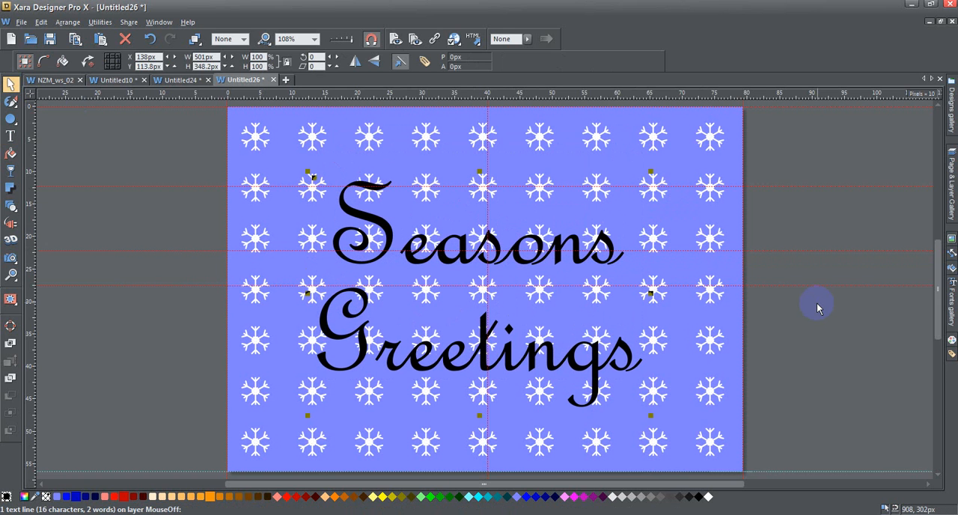
pyautogui.press('Right')
pyautogui.press('Right')
pyautogui.press('Right')
pyautogui.press('Right')
pyautogui.press('Down')
pyautogui.press('Down')
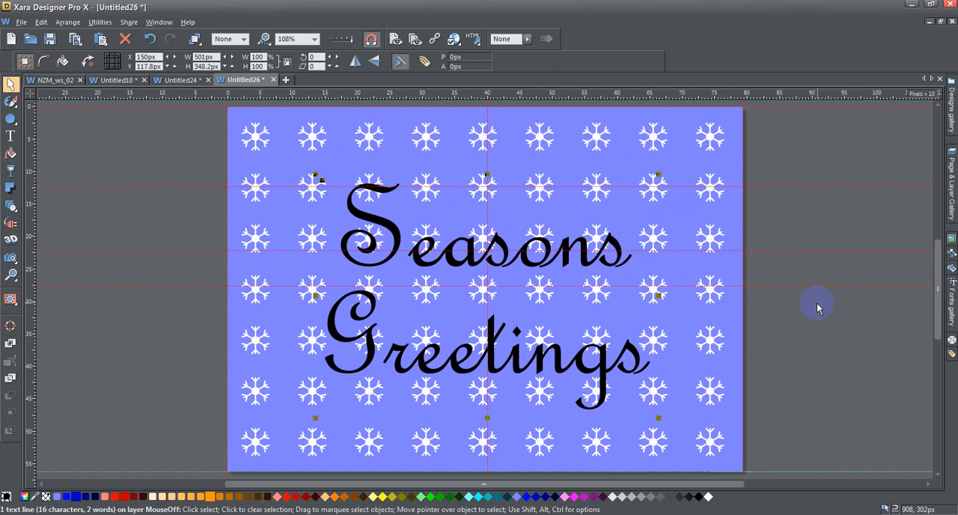
pyautogui.press('Up')
pyautogui.press('Up')
pyautogui.press('Up')
pyautogui.press('Up')
pyautogui.press('Up')
pyautogui.press('Up')
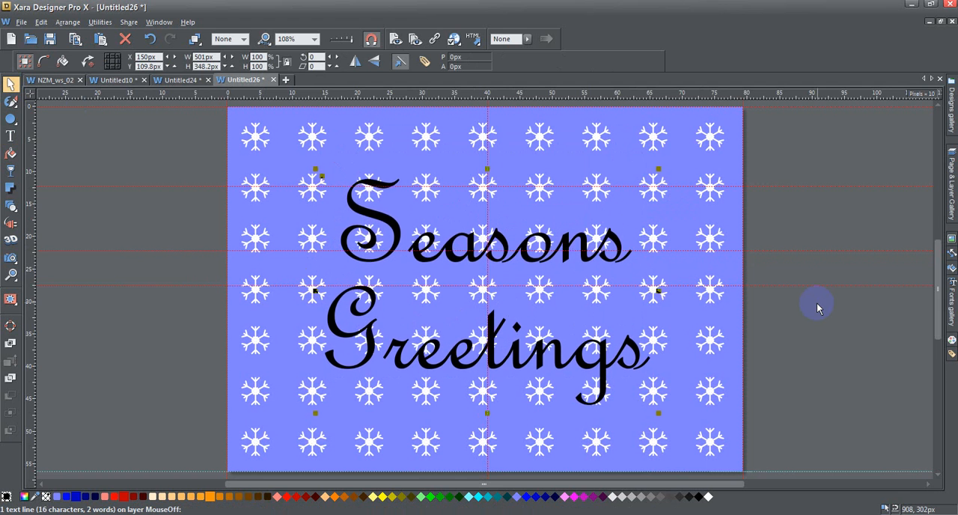
pyautogui.press('Up')
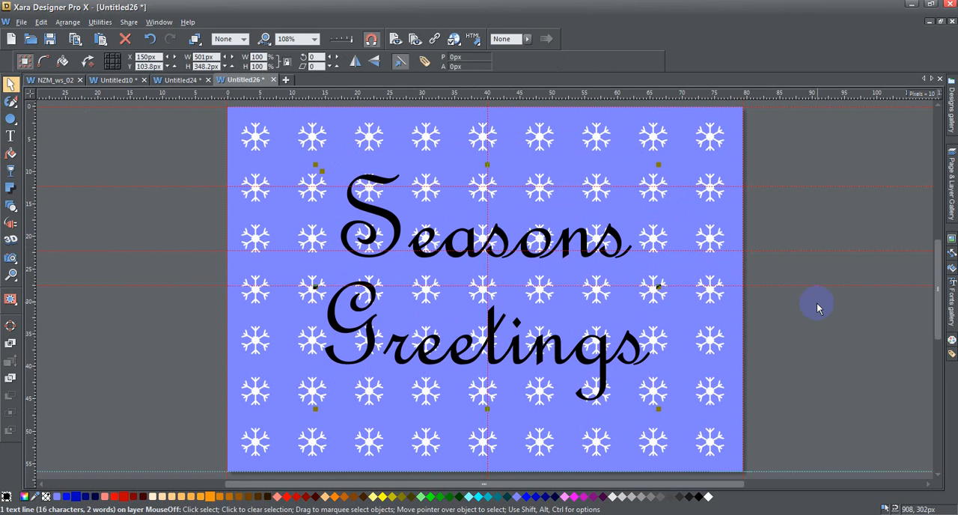
pyautogui.press('Down')
pyautogui.press('Down')
pyautogui.press('Down')
pyautogui.press('Down')
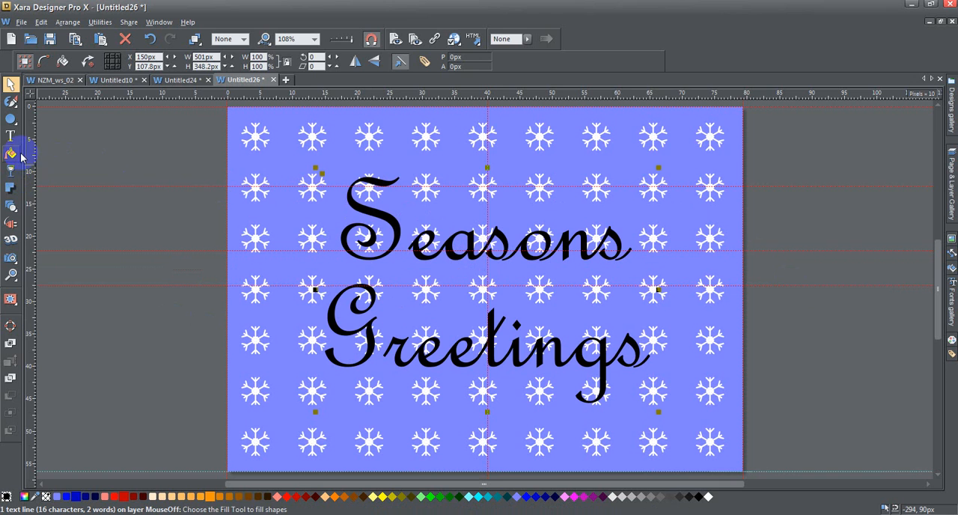
# Apply an outer contour 10 px wide to the greeting text
pyautogui.moveTo(14, 214)
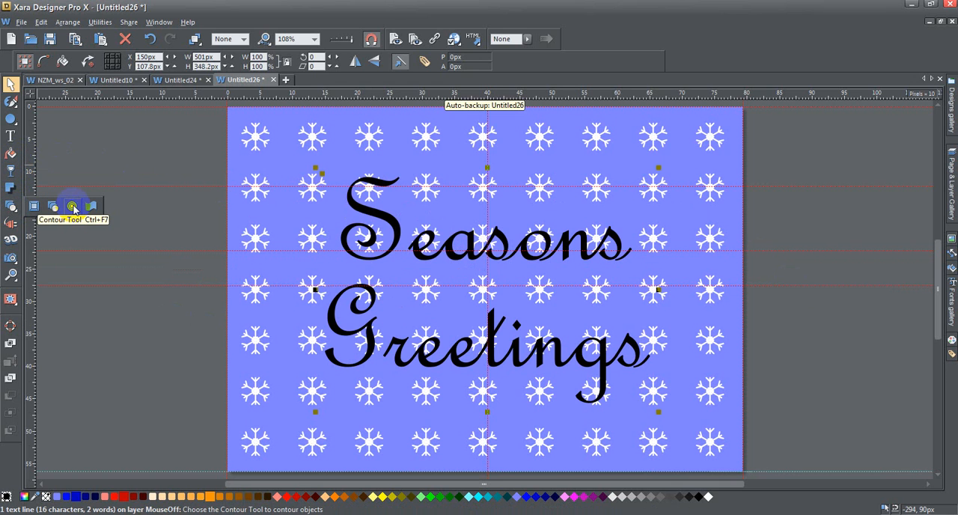
pyautogui.click(73, 207)
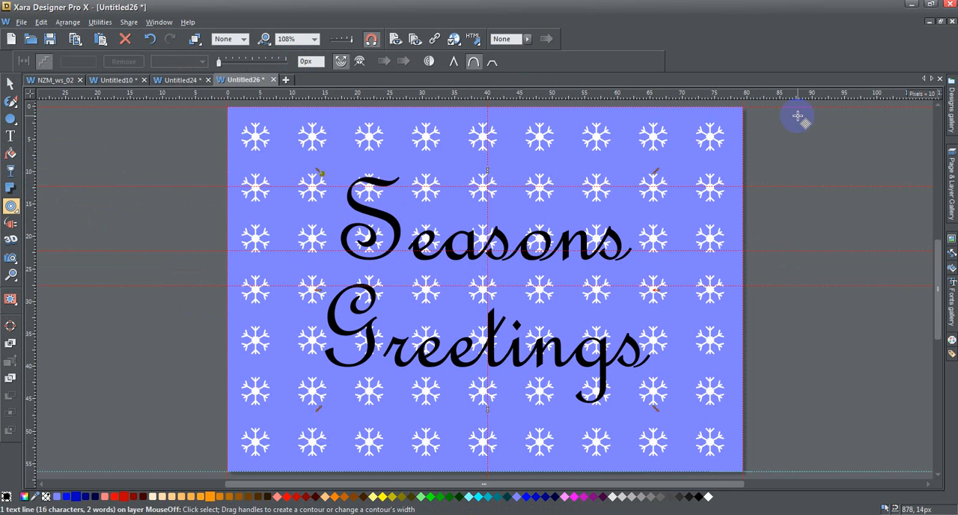
pyautogui.write('1')
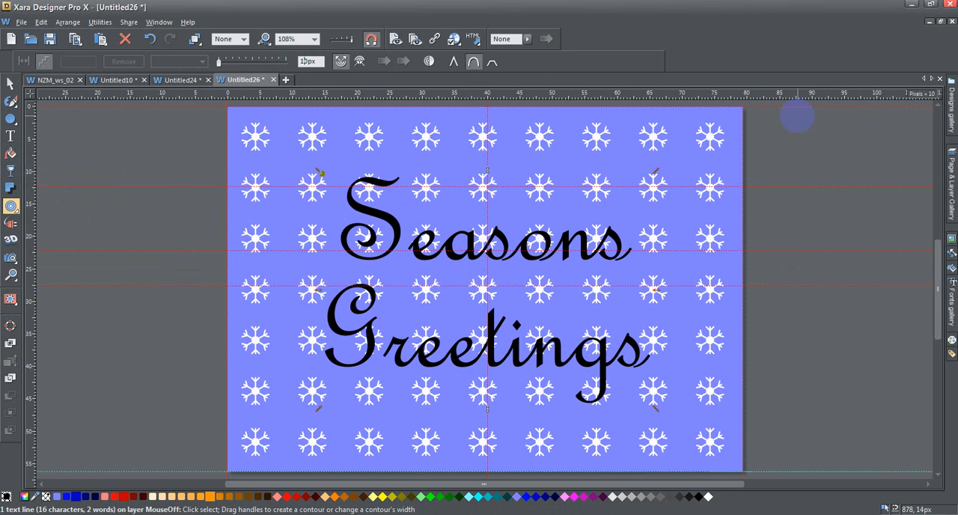
pyautogui.click(341, 63)
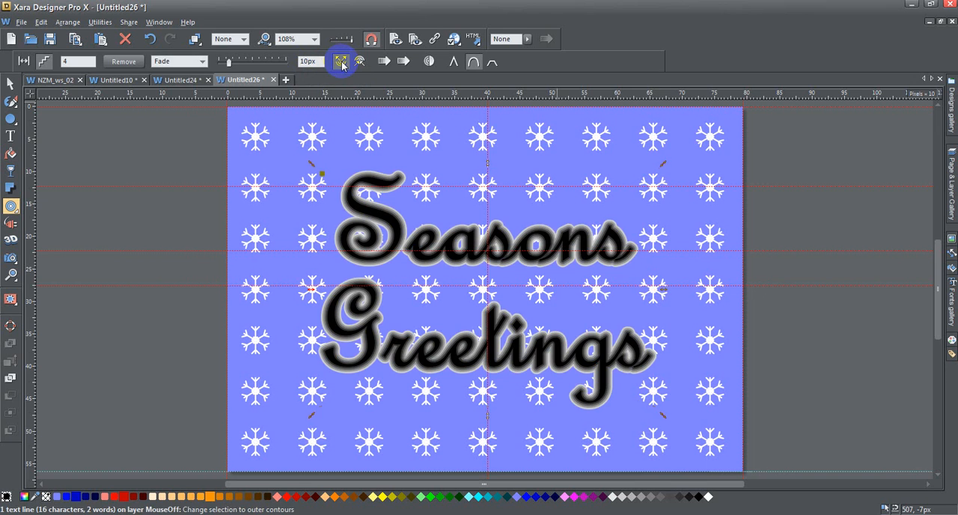
# Set the number of steps in the greeting text's contour to 2
pyautogui.click(65, 61)
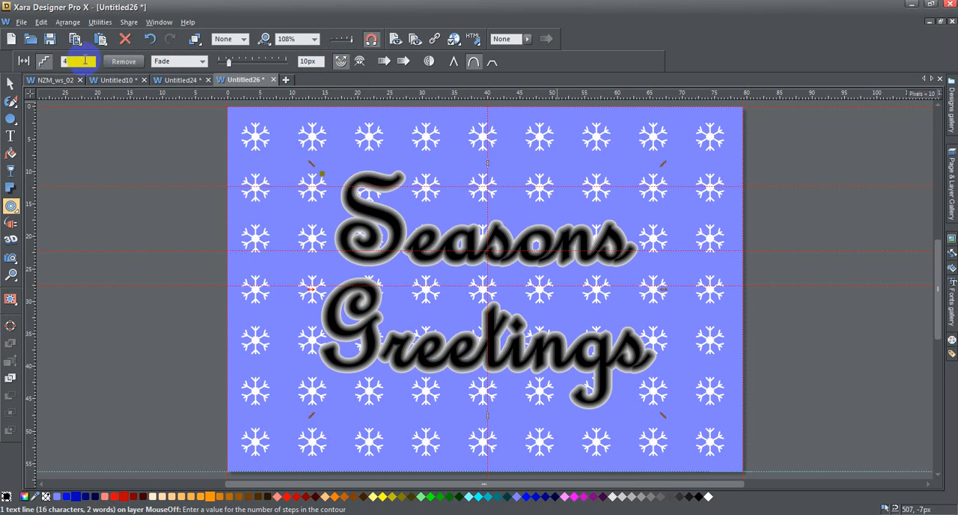
pyautogui.doubleClick(64, 61)
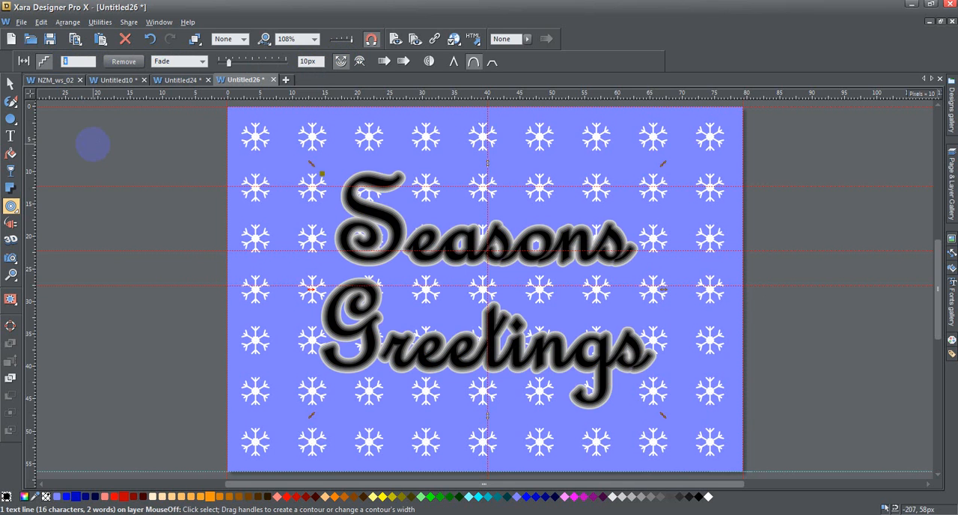
pyautogui.press('Return')
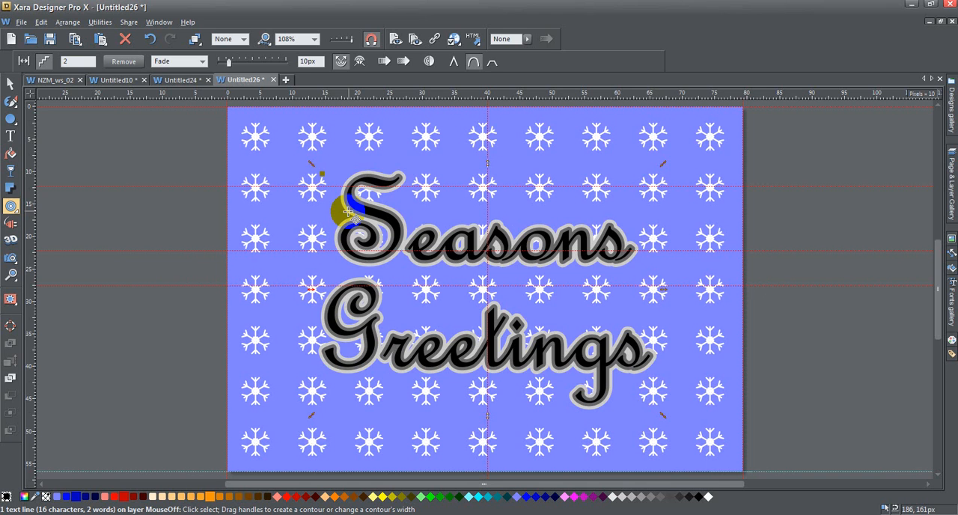
# Convert the contoured greeting to editable shapes and ungroup it into separate lettering and contour objects
pyautogui.click(67, 22)
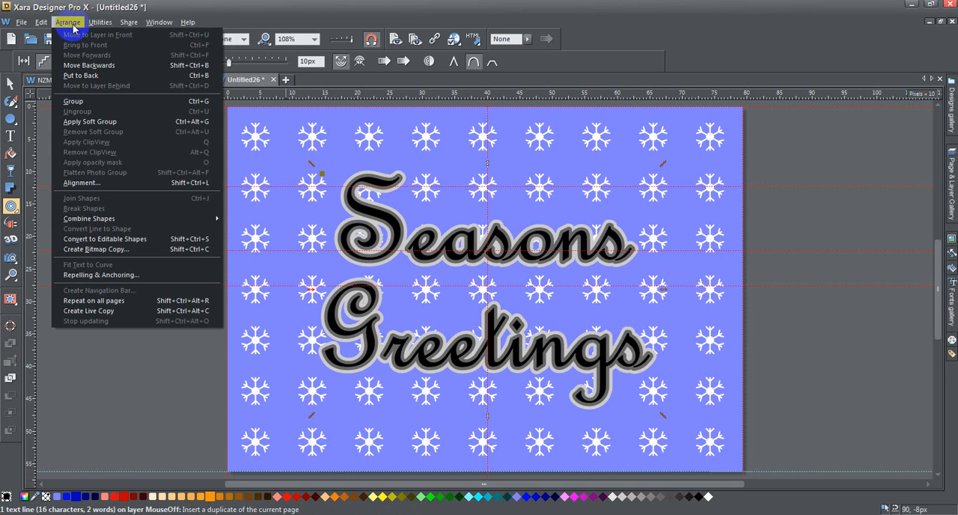
pyautogui.click(133, 240)
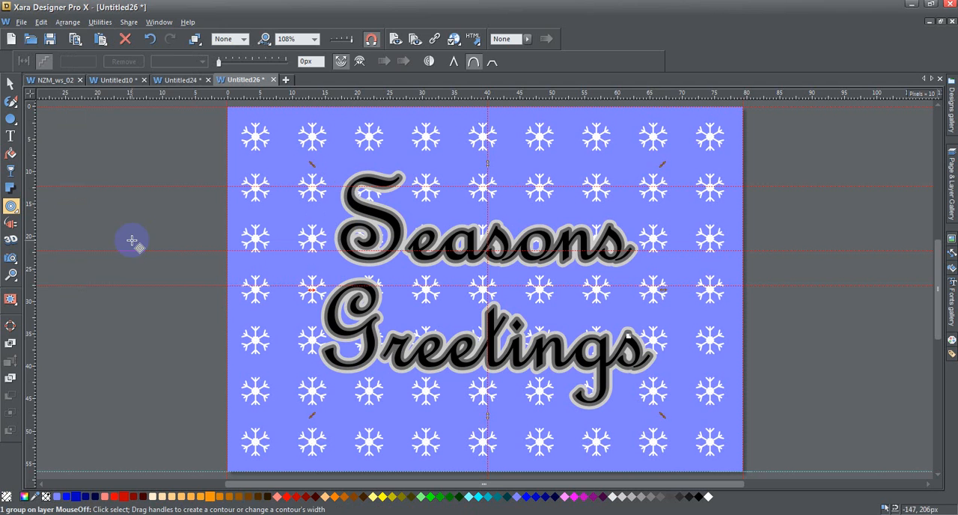
pyautogui.click(67, 23)
pyautogui.click(92, 111)
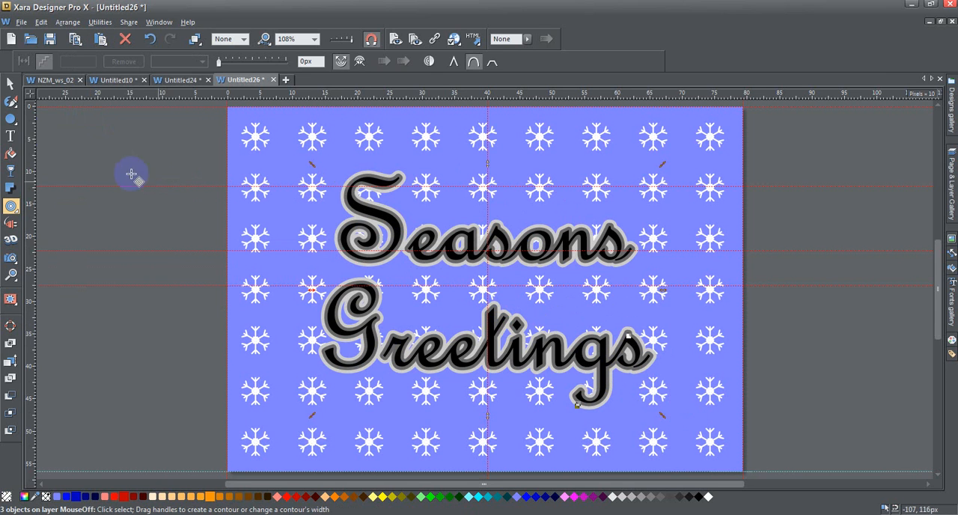
# Fill the front lettering group with bright red, leaving out both contour shapes
pyautogui.click(11, 85)
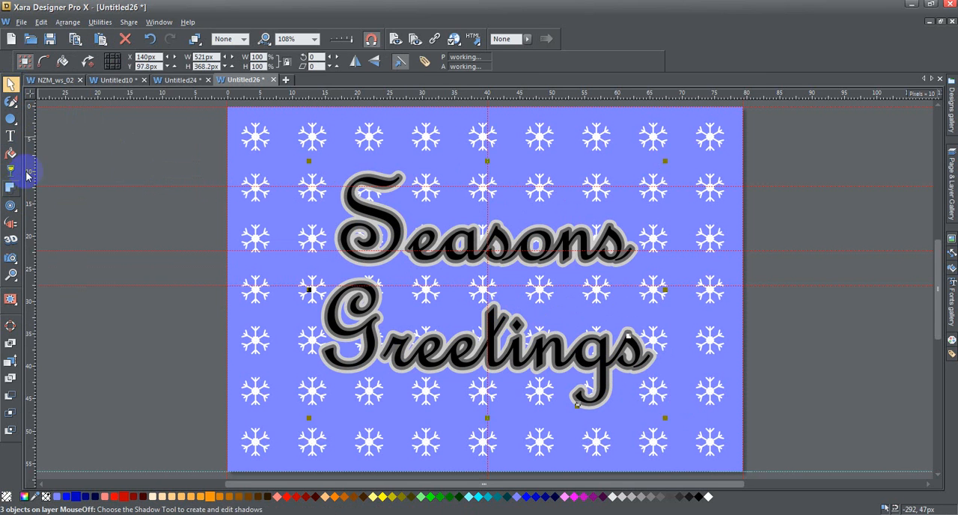
pyautogui.click(11, 275)
pyautogui.moveTo(321, 154); pyautogui.dragTo(437, 274)
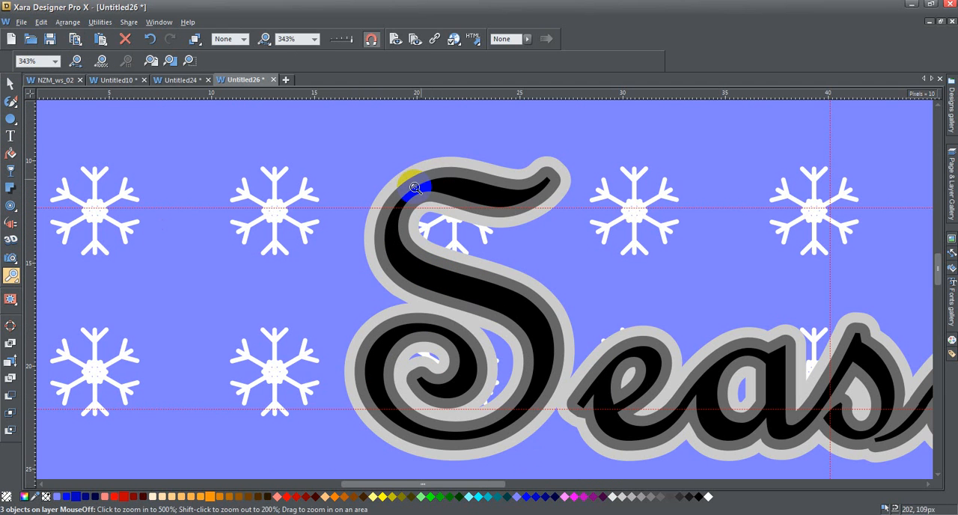
pyautogui.click(10, 84)
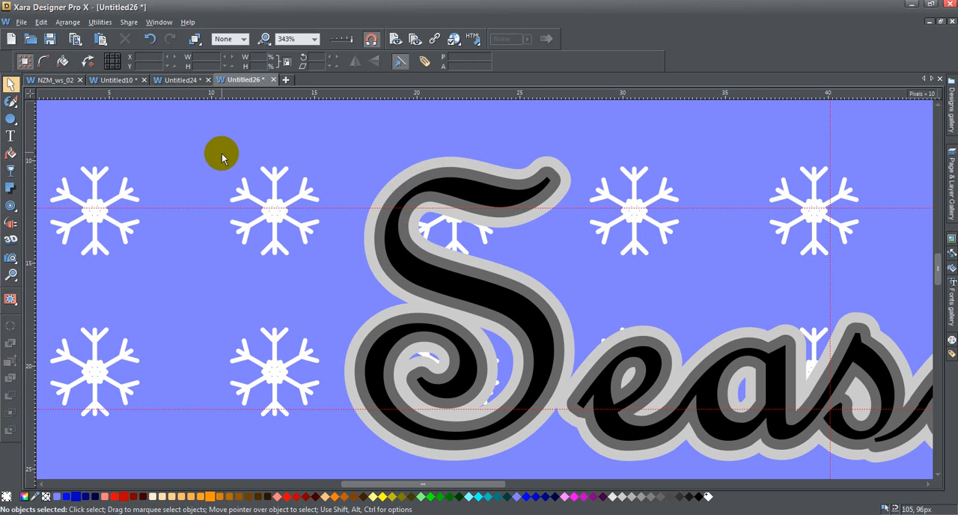
pyautogui.click(473, 200)
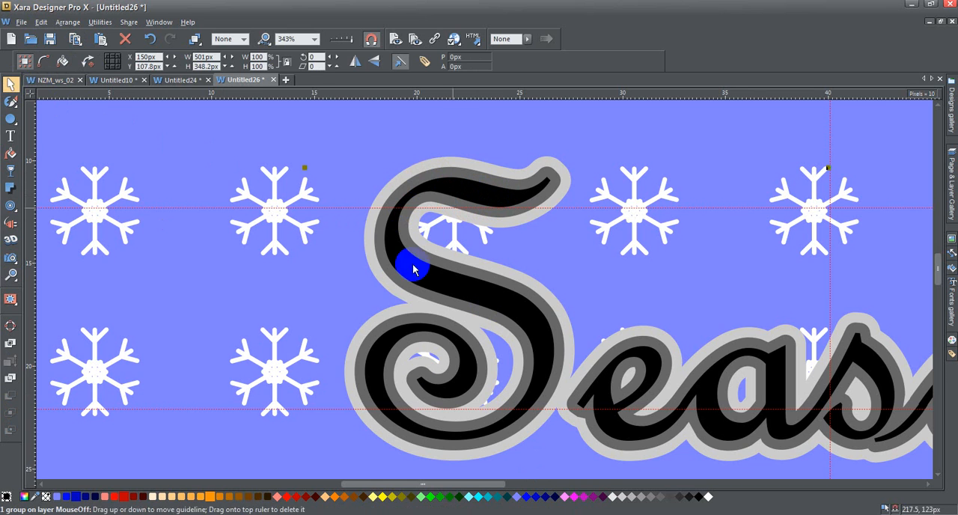
pyautogui.click(286, 497)
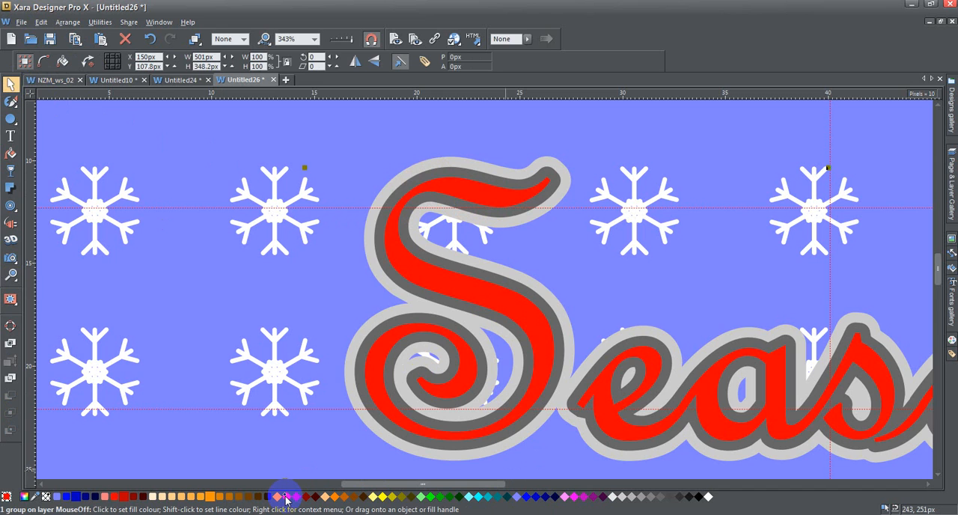
# Fill the inner contour shape with white and the outer contour shape with dark green
pyautogui.click(386, 262)
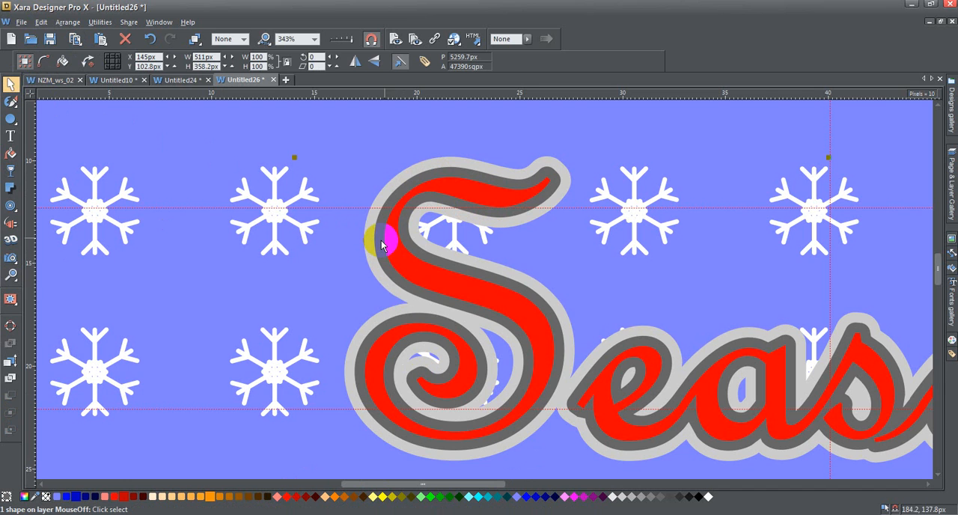
pyautogui.click(708, 497)
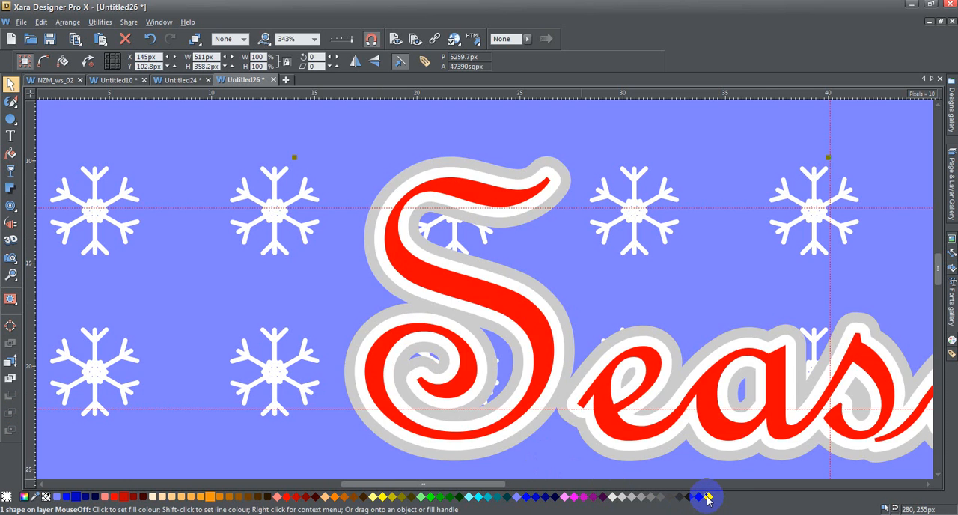
pyautogui.click(366, 254)
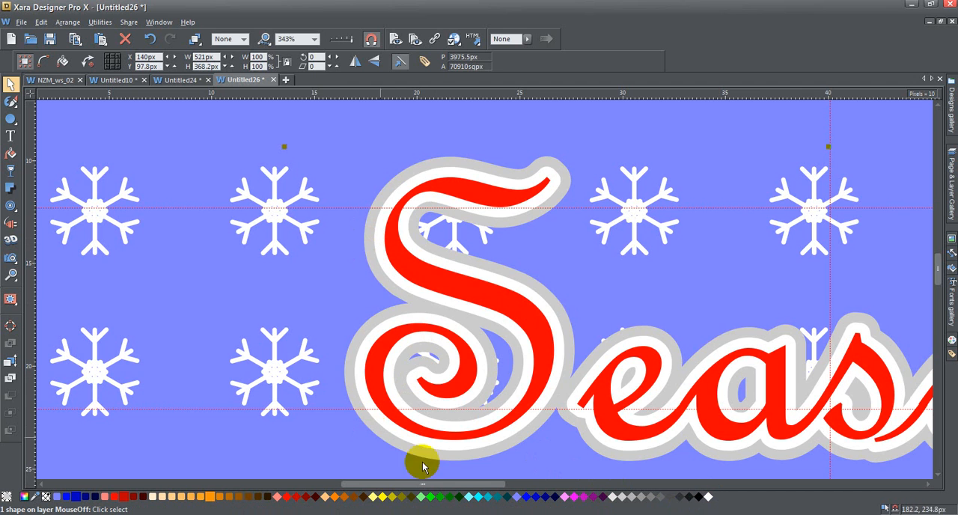
pyautogui.click(450, 497)
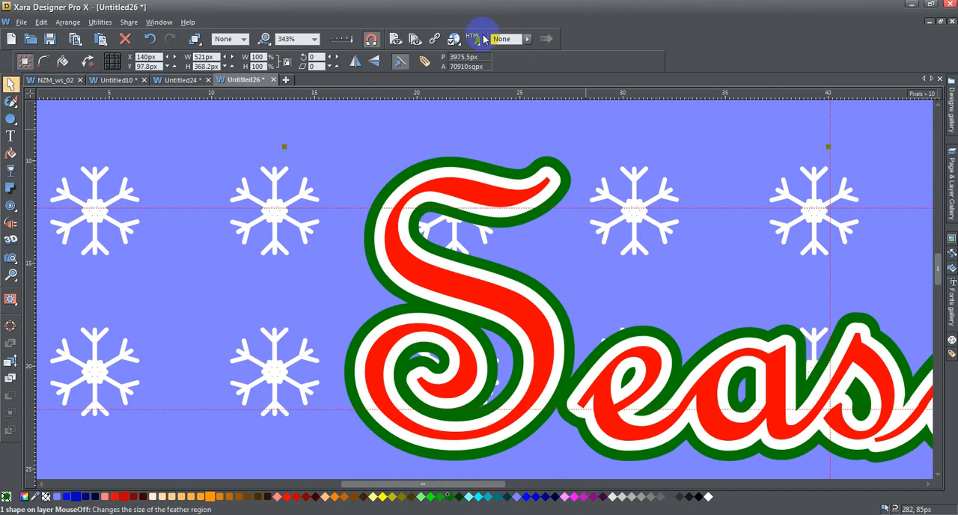
# Pin the Page & Layer Gallery open and expand the MouseOff layer to list its objects
pyautogui.click(317, 38)
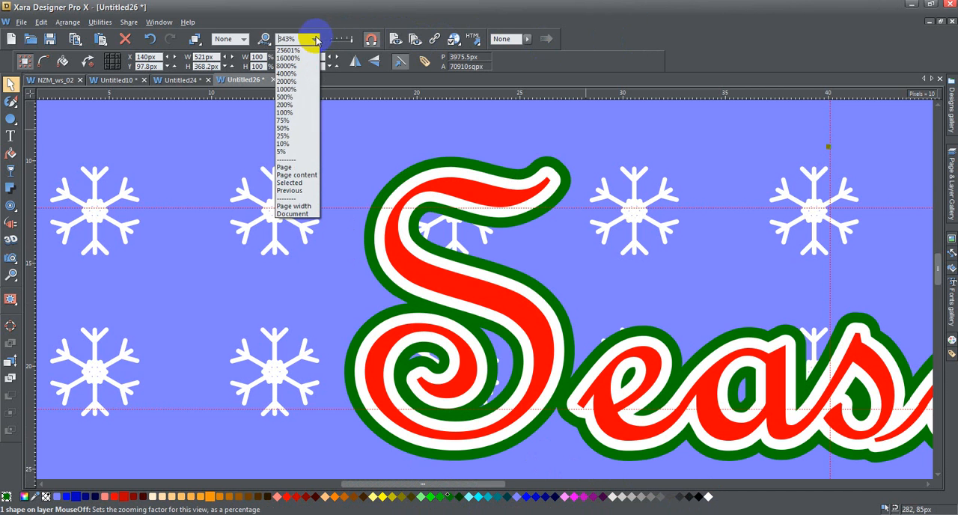
pyautogui.click(299, 165)
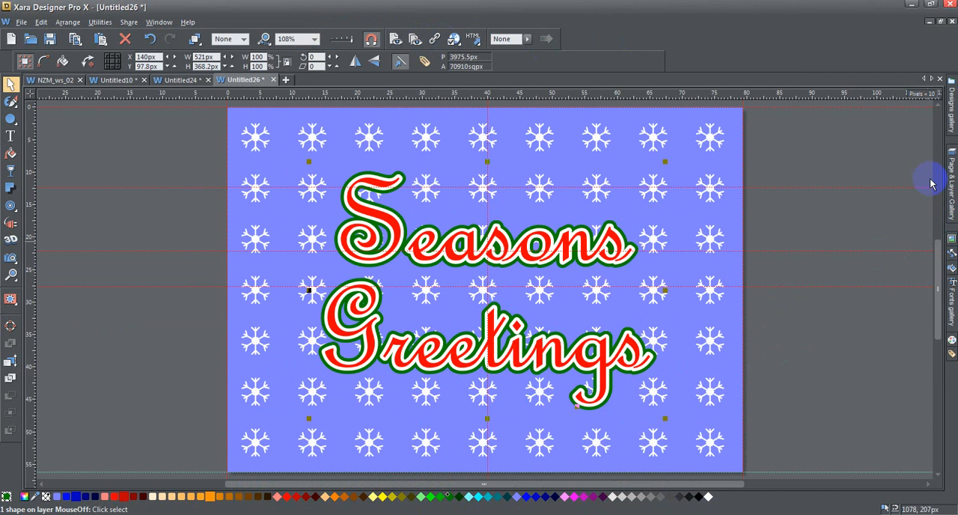
pyautogui.click(953, 156)
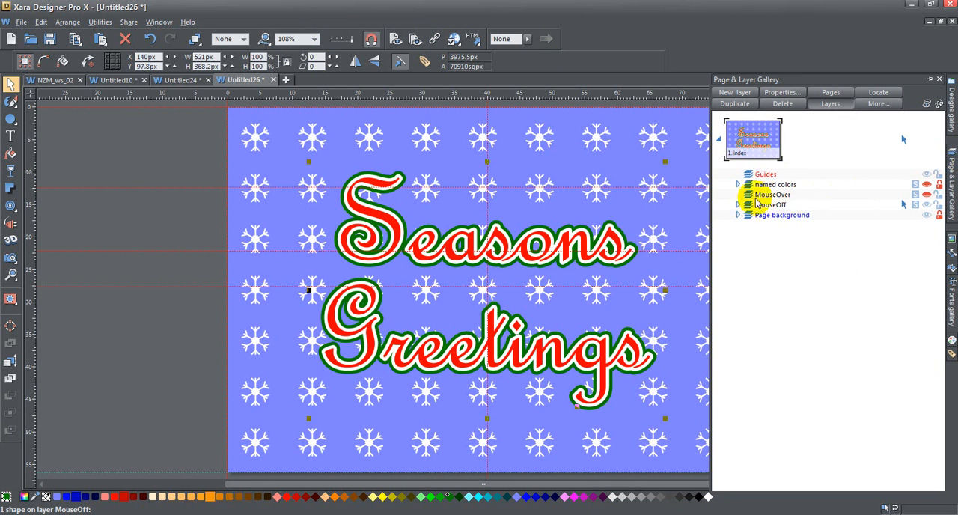
pyautogui.click(931, 79)
pyautogui.click(737, 205)
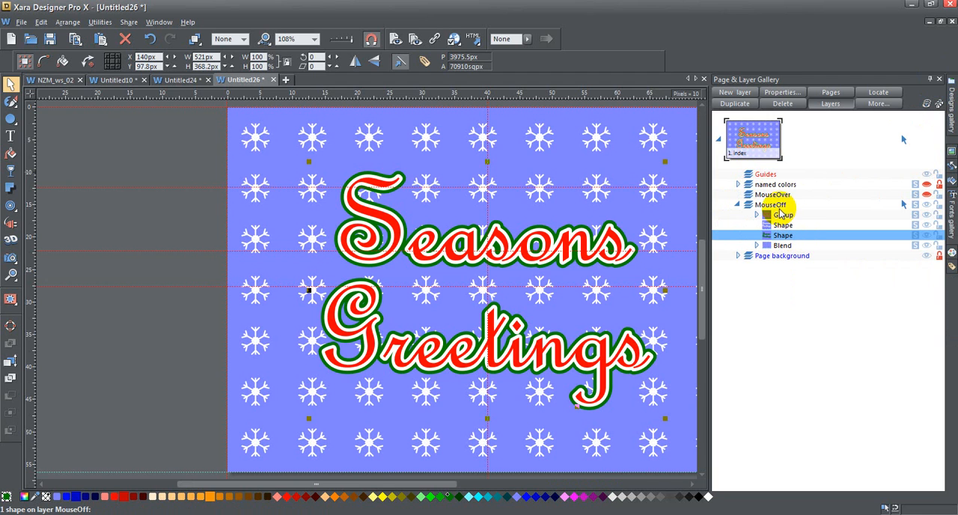
# Select the red lettering group in the MouseOff layer and move it up 10 px to Y 97.8 px
pyautogui.click(783, 215)
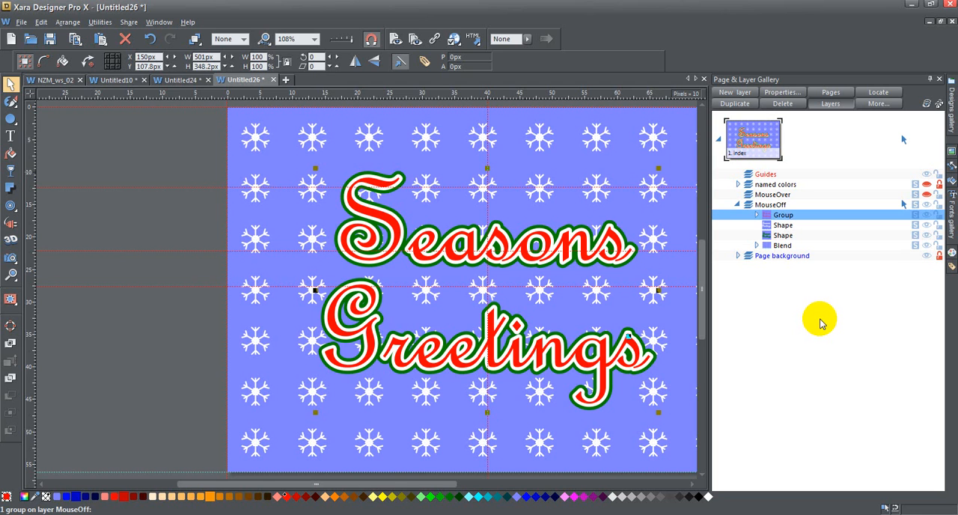
pyautogui.hotkey('shift', 'Up')
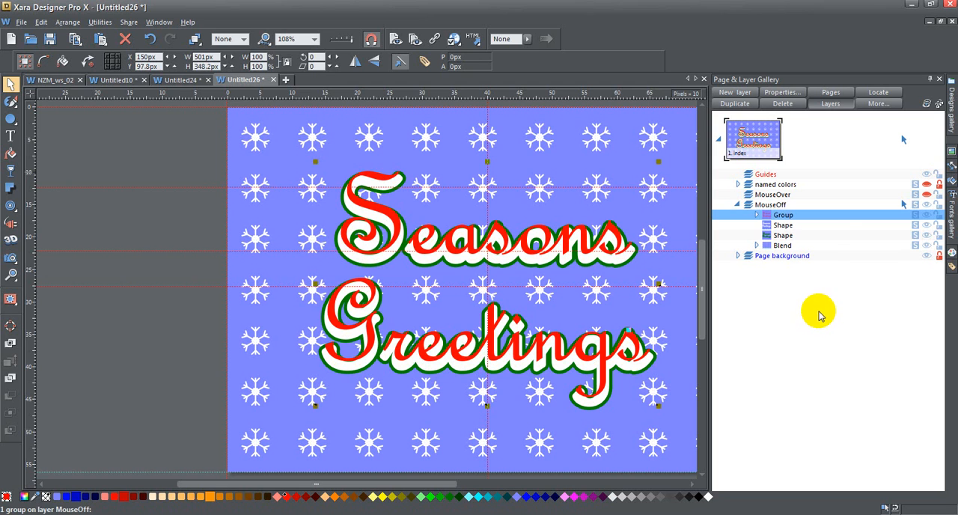
# Select the dark green outer contour shape in the MouseOff layer and offset it 1 px right and 1 px down, to X 141 px, Y 98.8 px
pyautogui.click(783, 237)
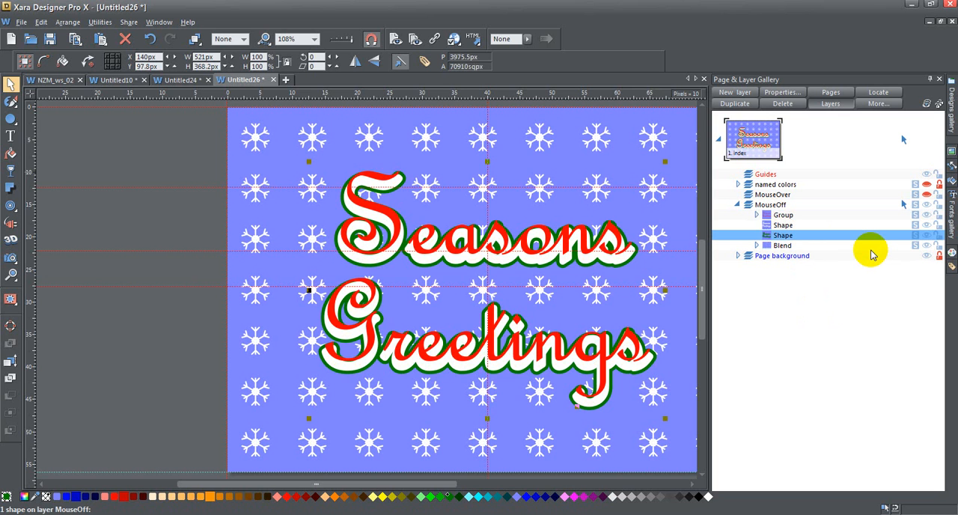
pyautogui.press('Right')
pyautogui.press('Right')
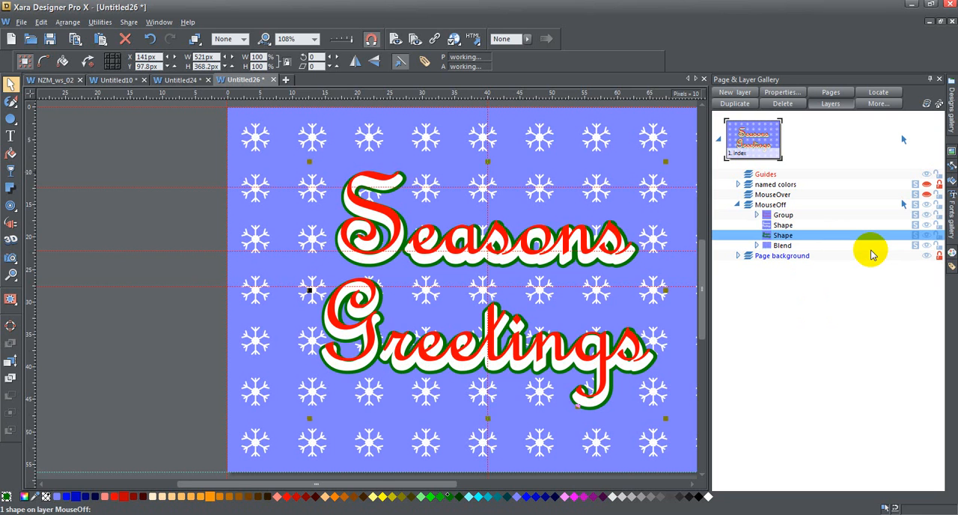
pyautogui.press('Down')
pyautogui.press('Down')
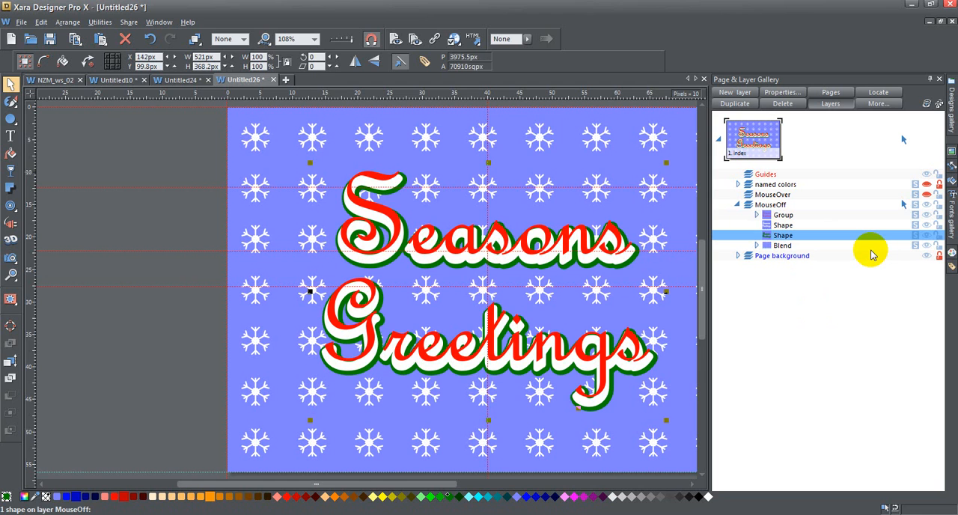
pyautogui.press('Up')
pyautogui.press('Left')
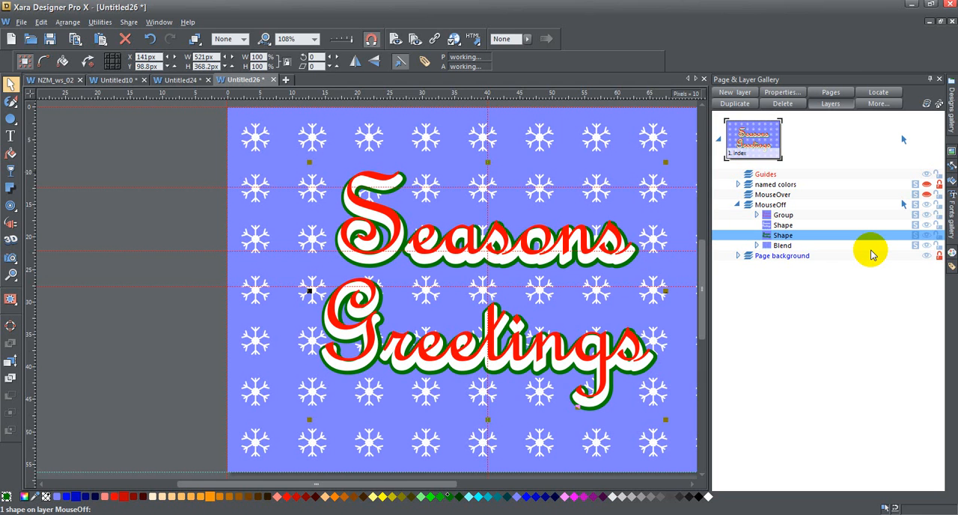
# Collapse the MouseOff layer, unpin the Page & Layer Gallery so it tucks away, and deselect the contour shape
pyautogui.click(737, 204)
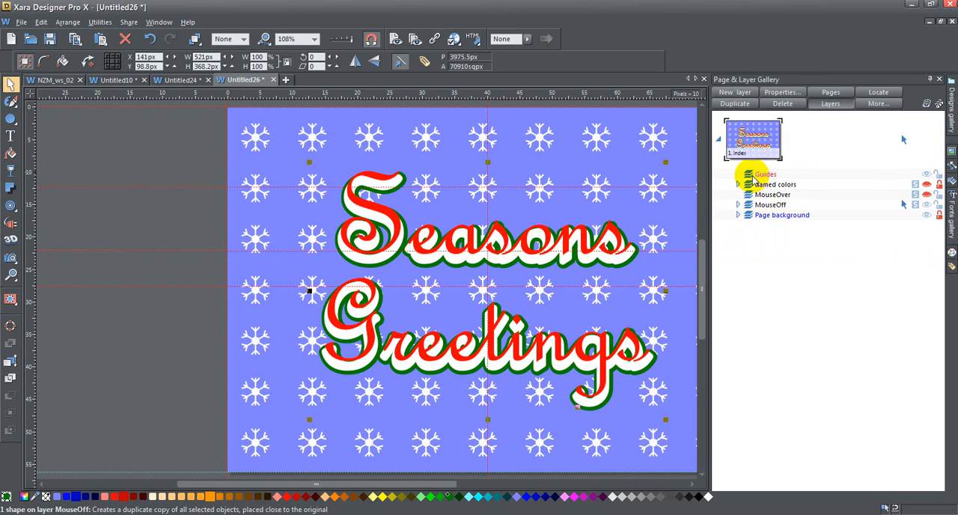
pyautogui.click(932, 79)
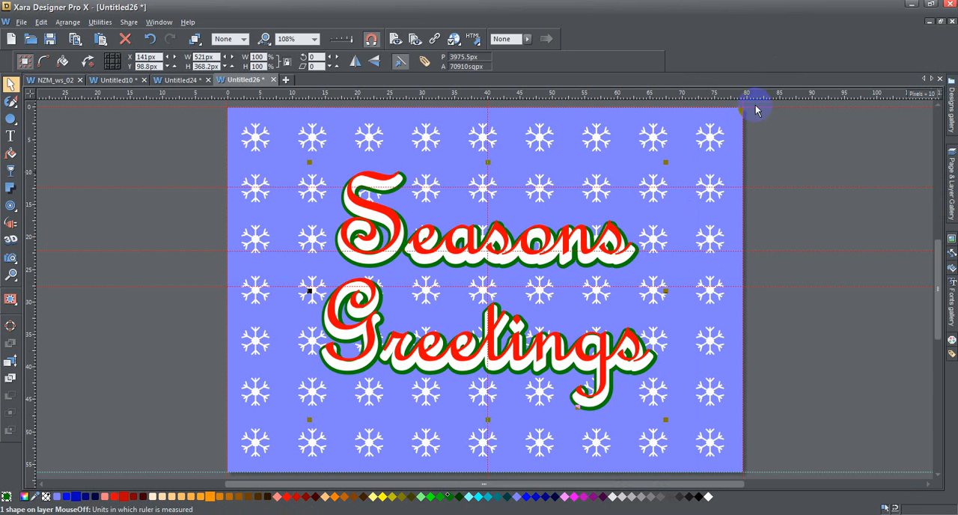
pyautogui.click(193, 229)
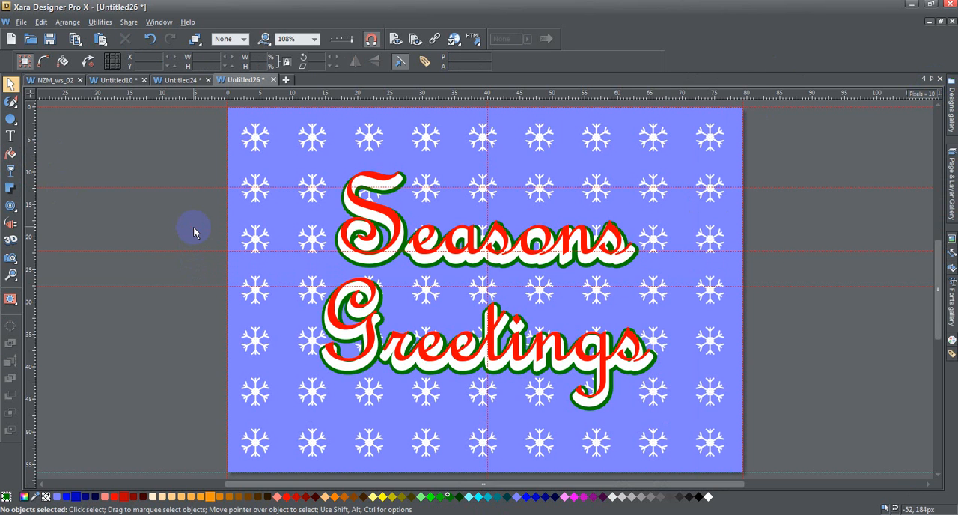